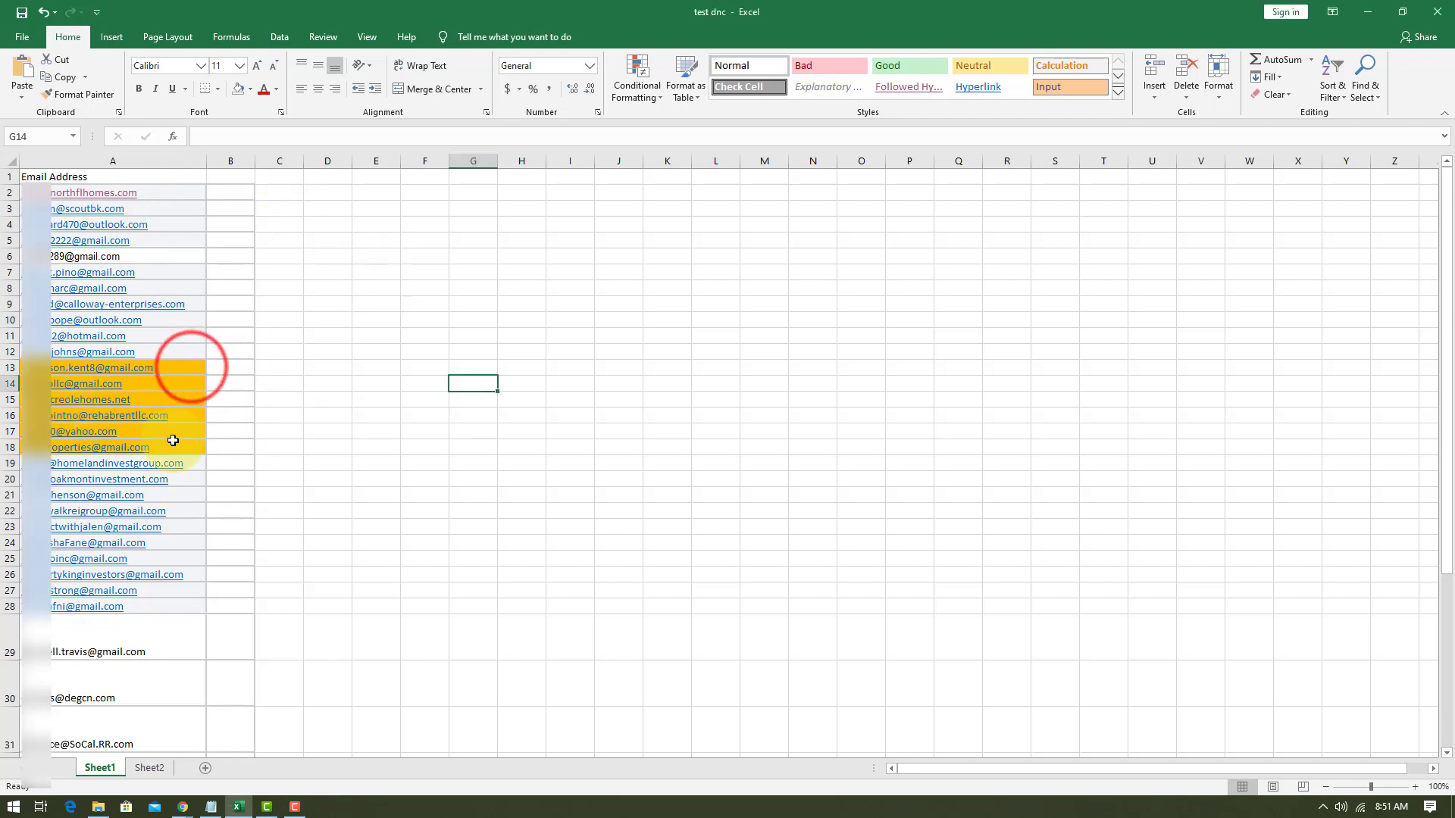
Compare the highlighted email addresses in A13:A18 of Sheet1 with the Do Not Call list in A2:A7 of Sheet2.
click(153, 368)
drag(153, 368, 151, 451)
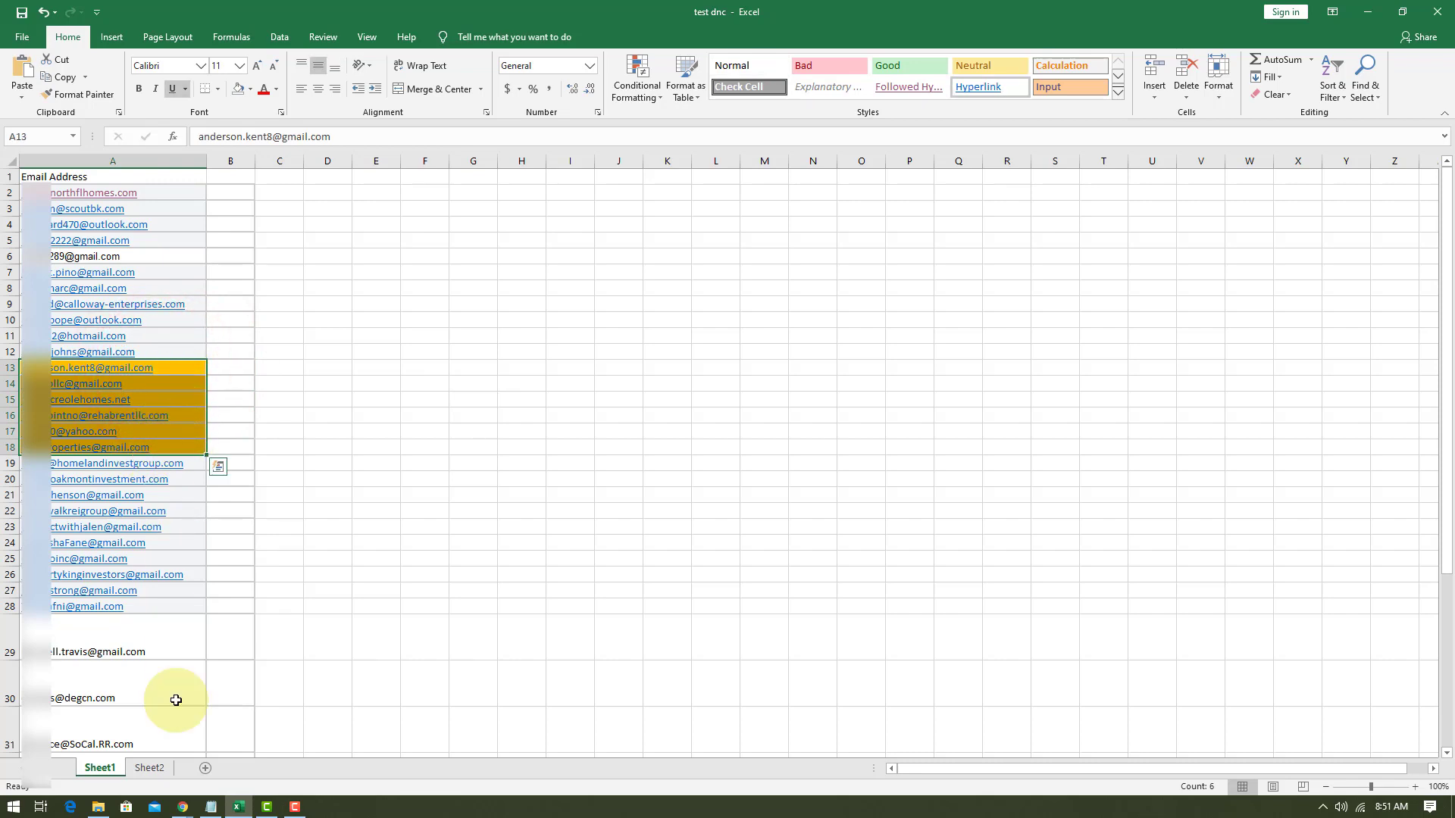
click(150, 771)
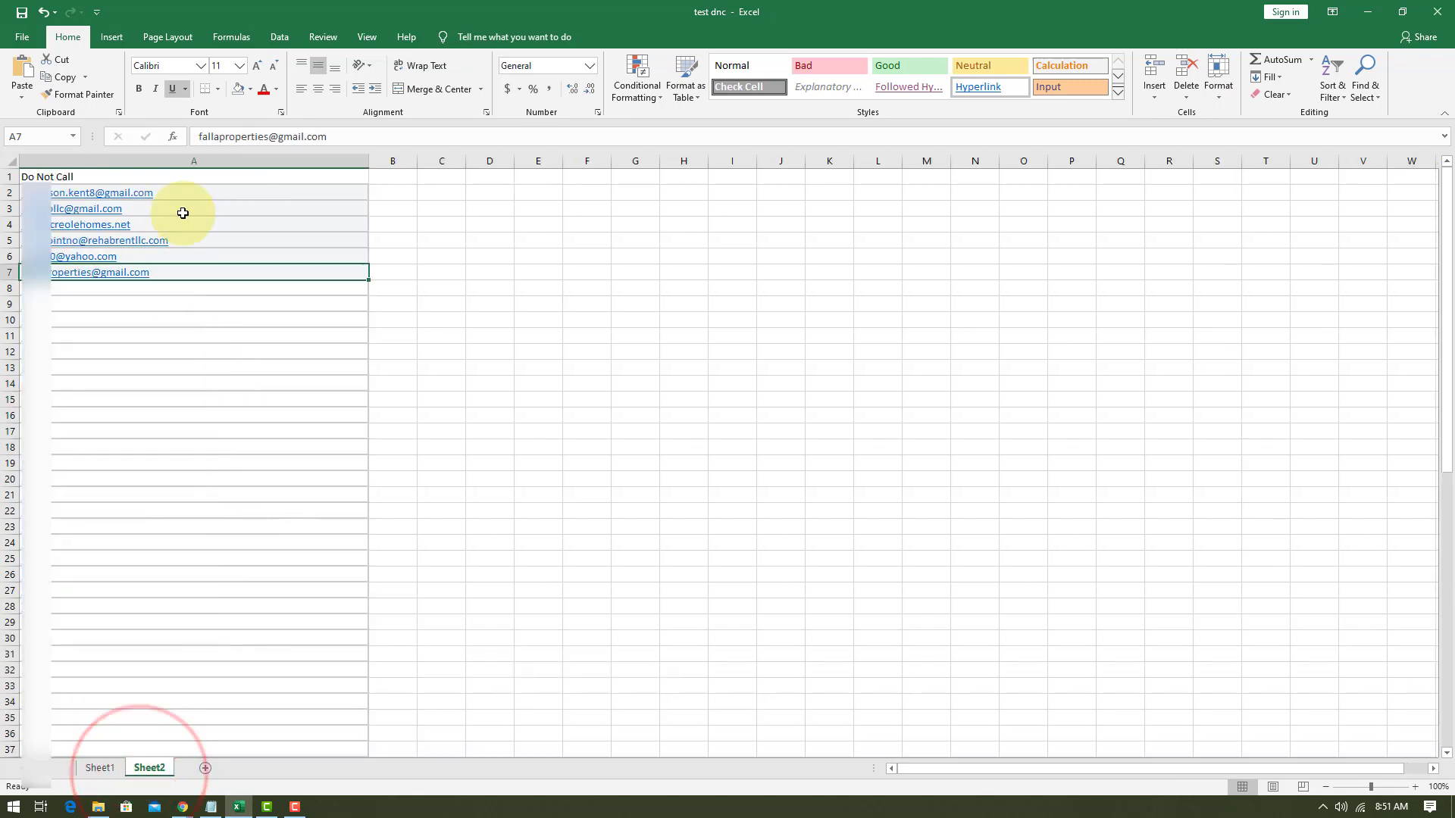
drag(189, 192, 179, 275)
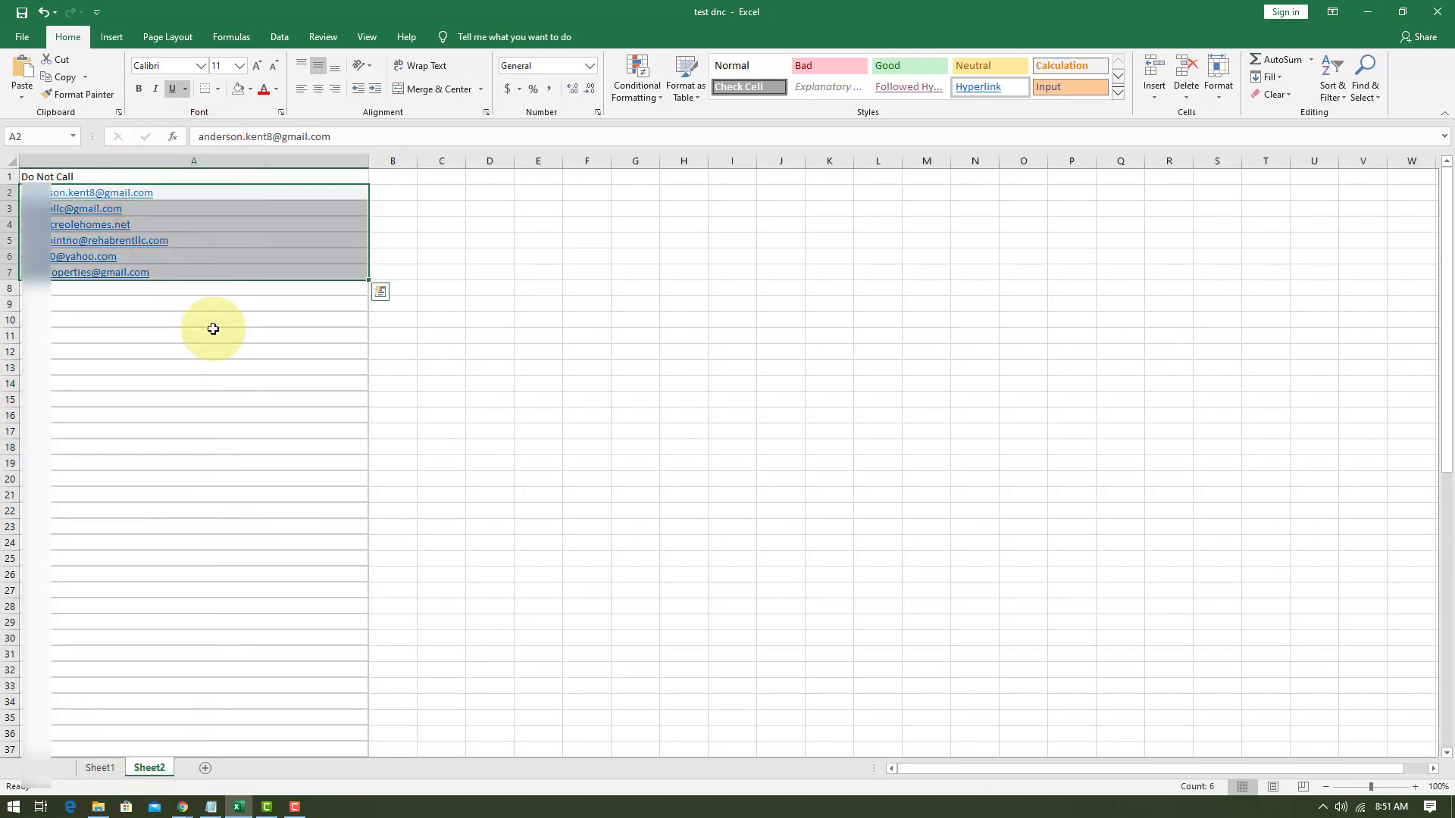
click(100, 767)
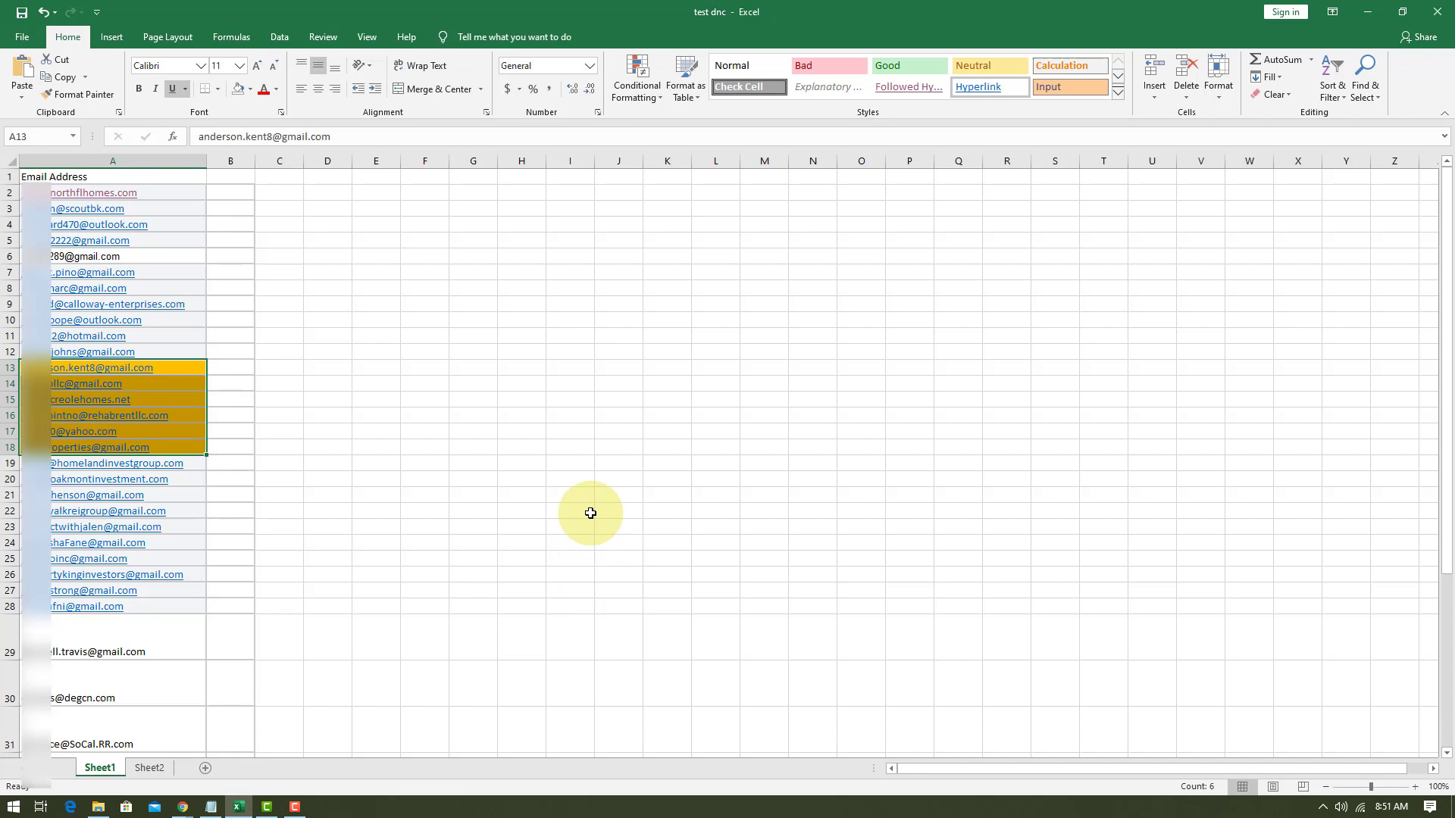
click(326, 272)
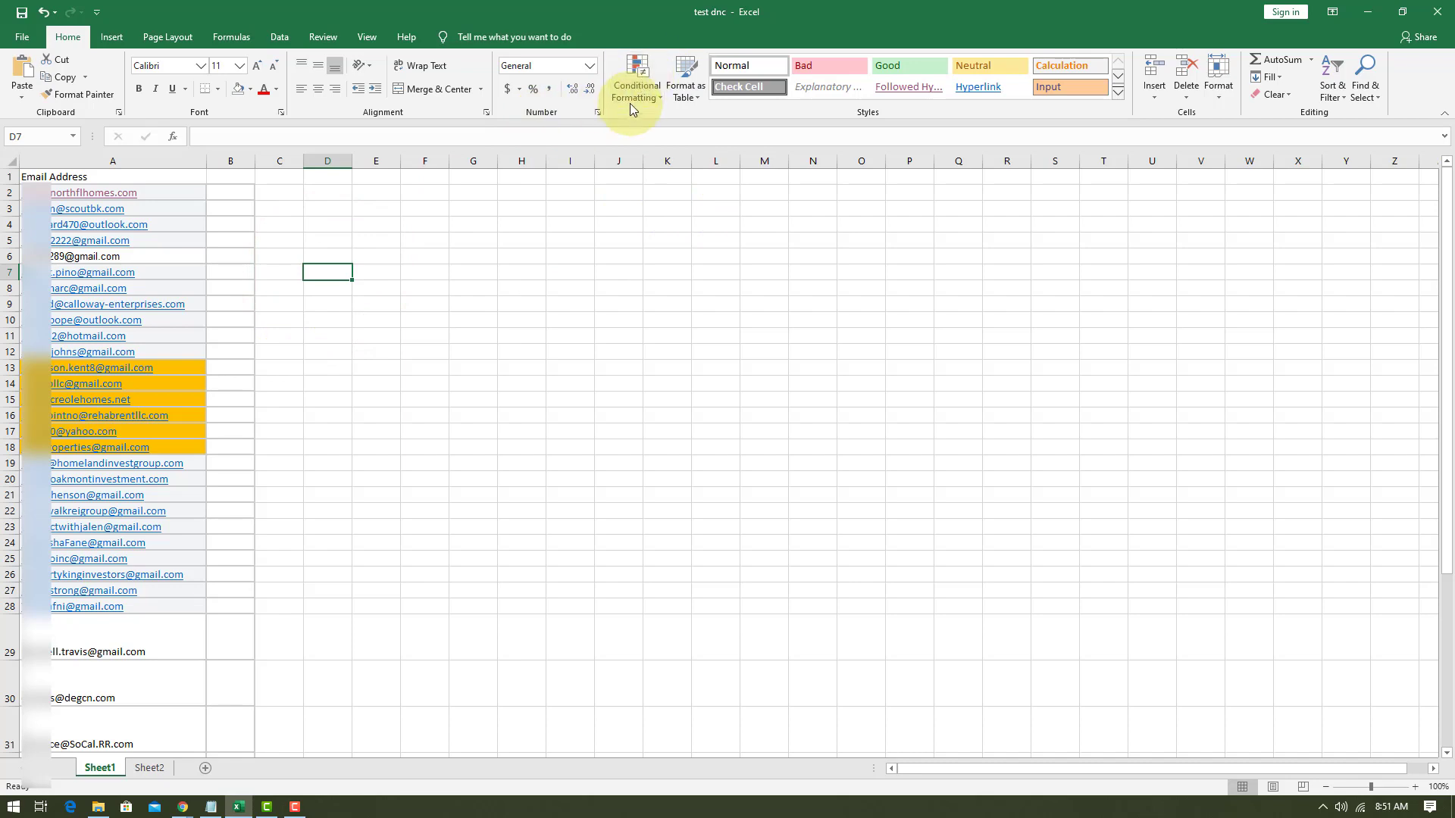
Select the email addresses in A2:A33 of Sheet1 and start a new conditional formatting rule that uses a formula.
drag(163, 198, 148, 659)
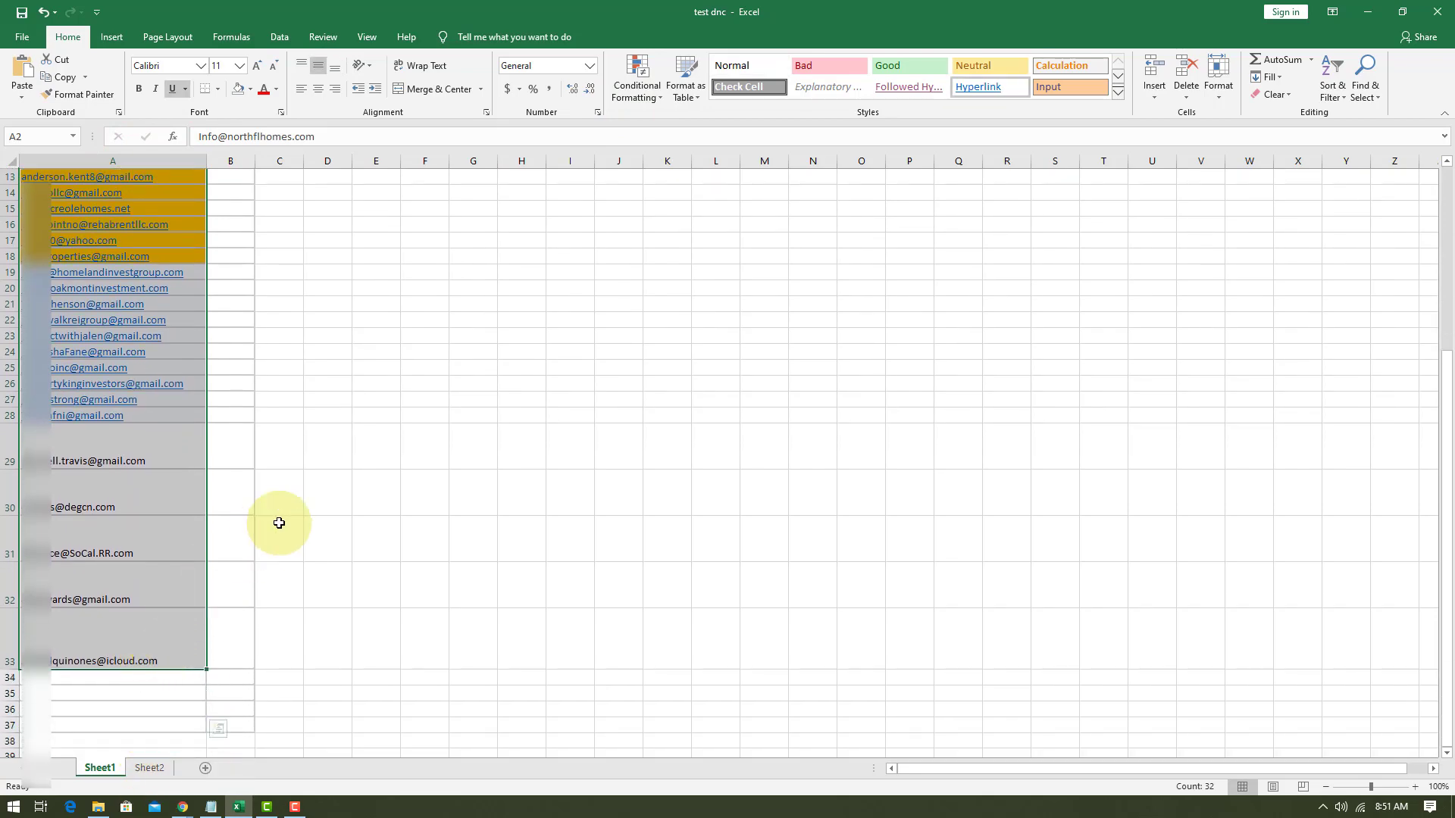
scroll(279, 523, up, 4)
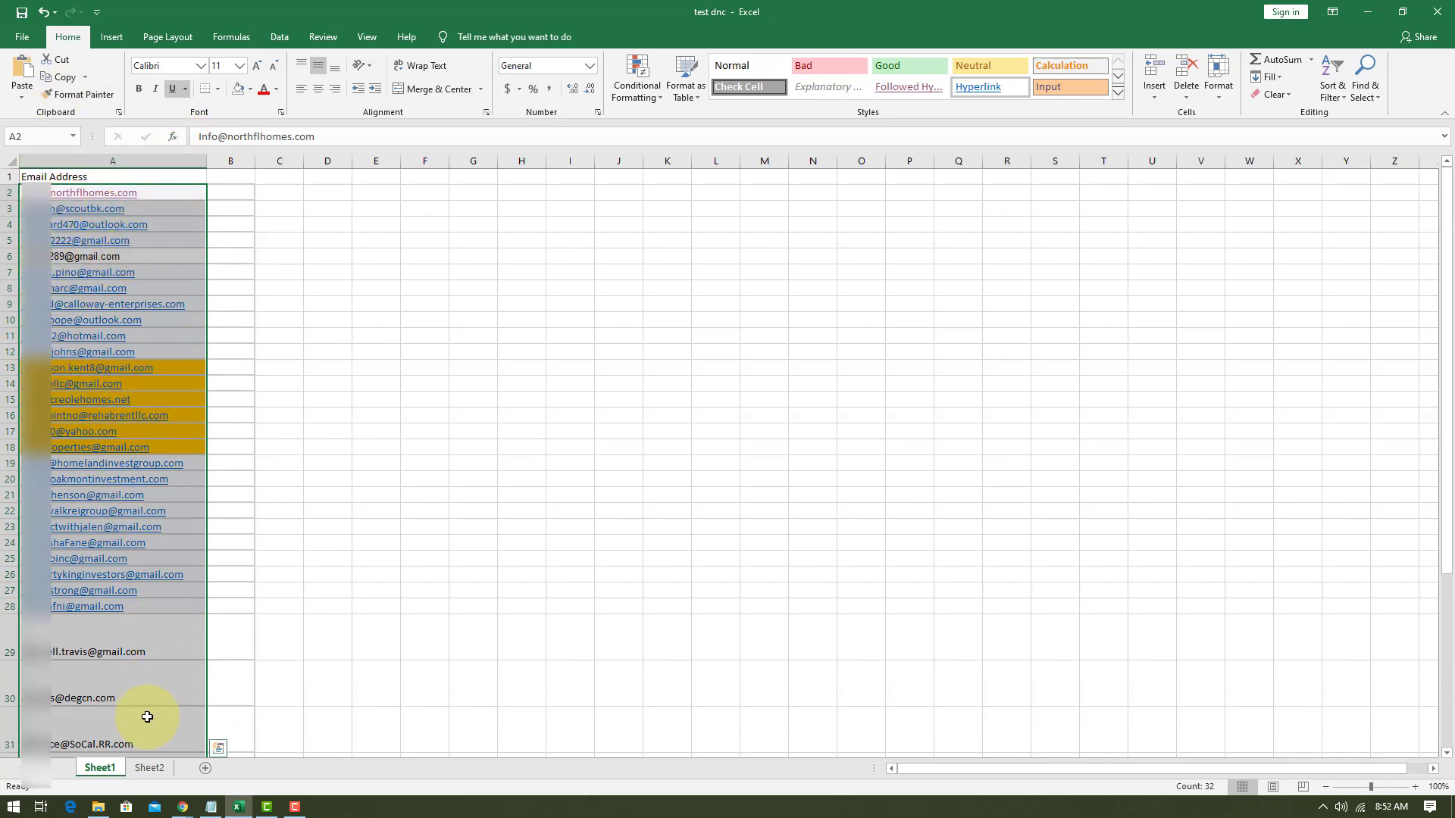
click(150, 774)
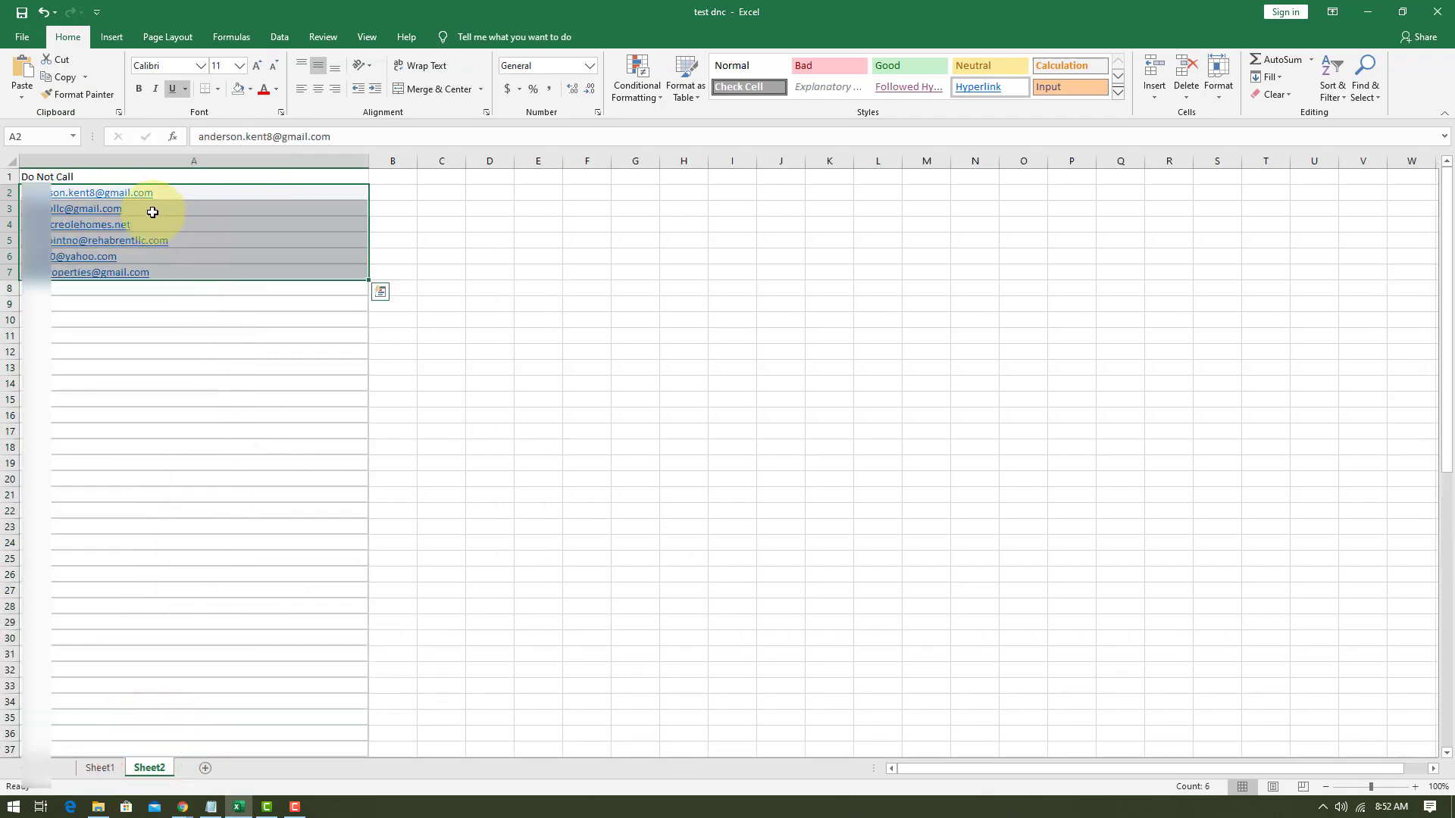
click(100, 768)
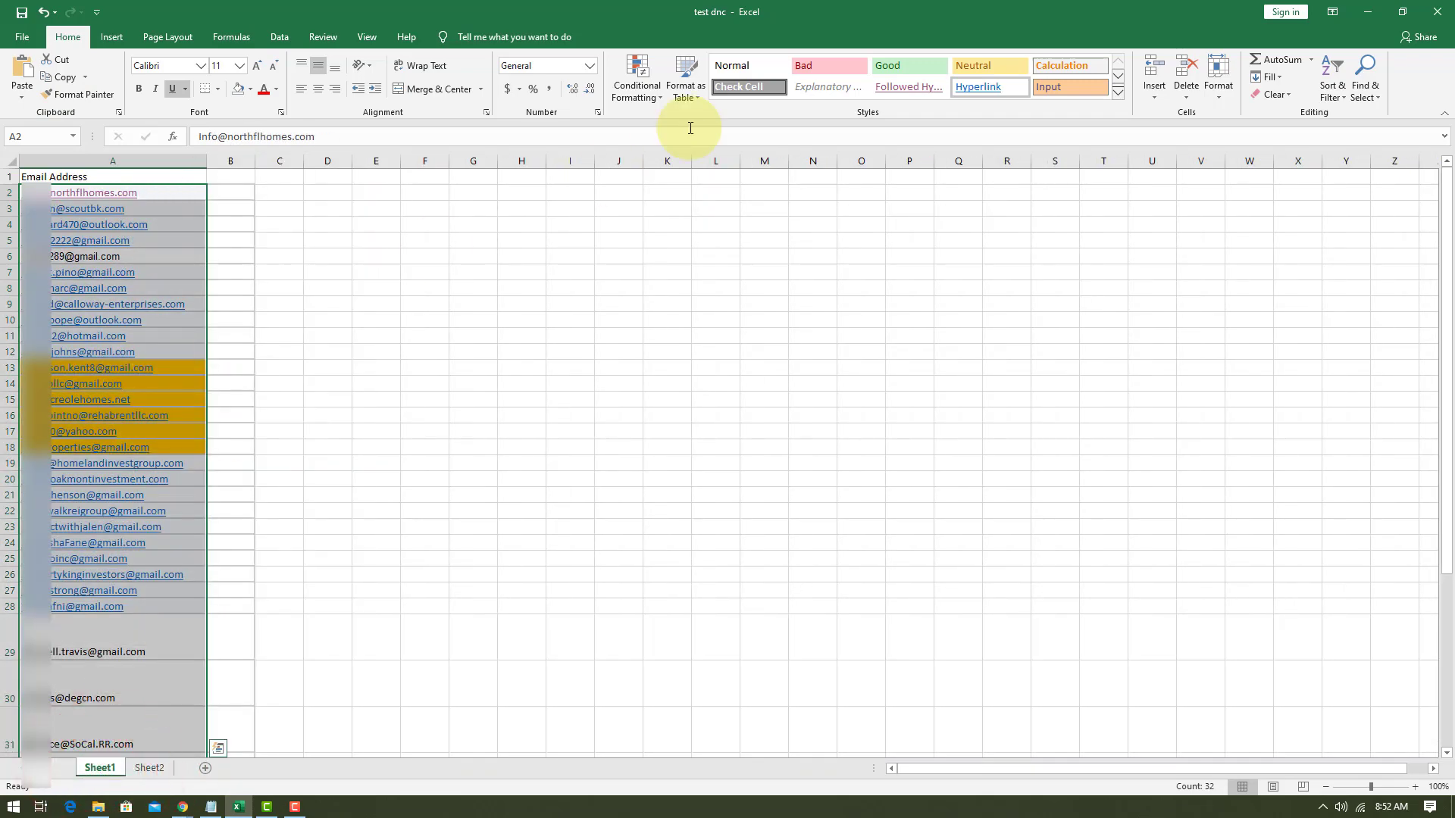
click(636, 75)
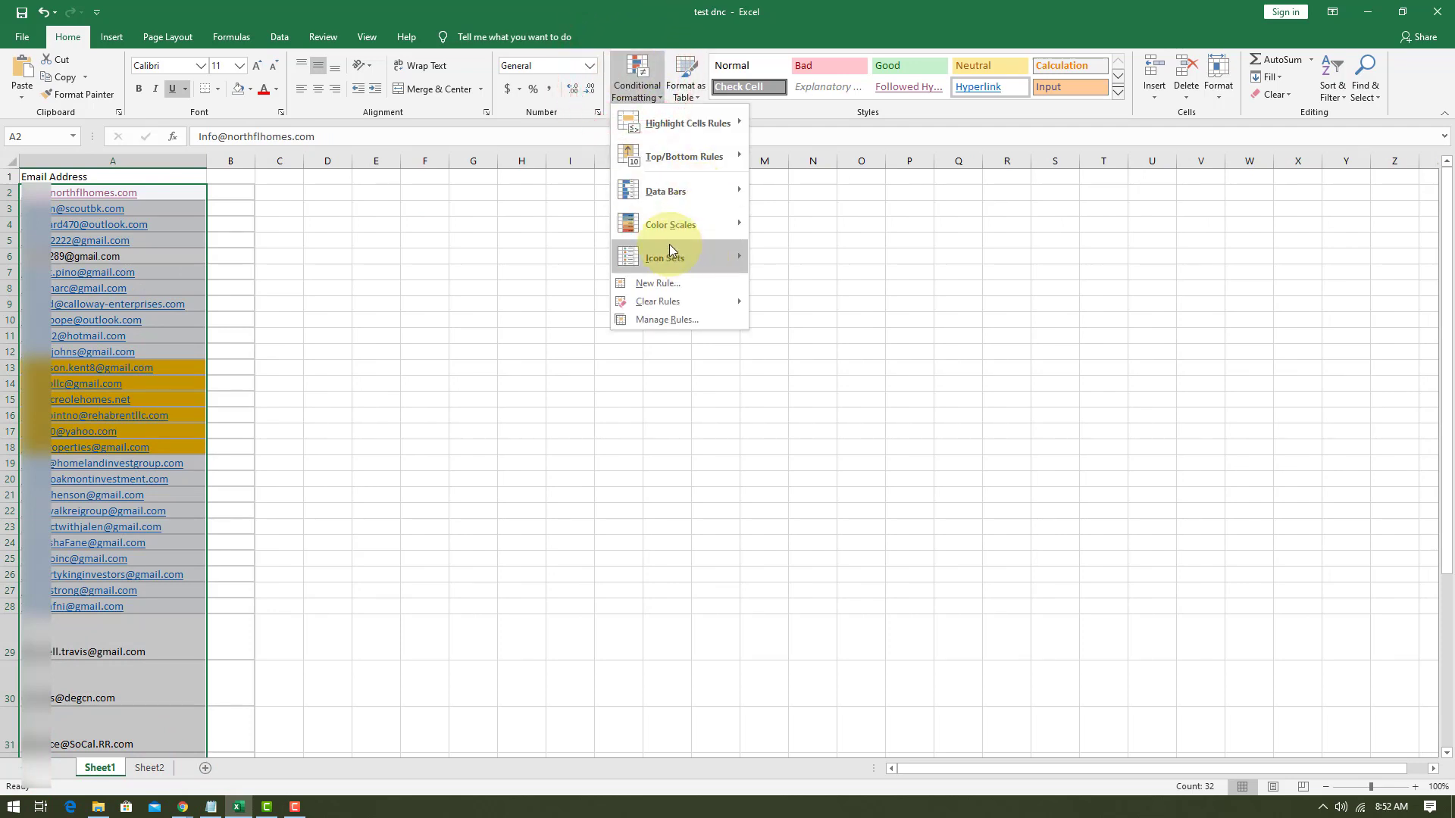
click(658, 283)
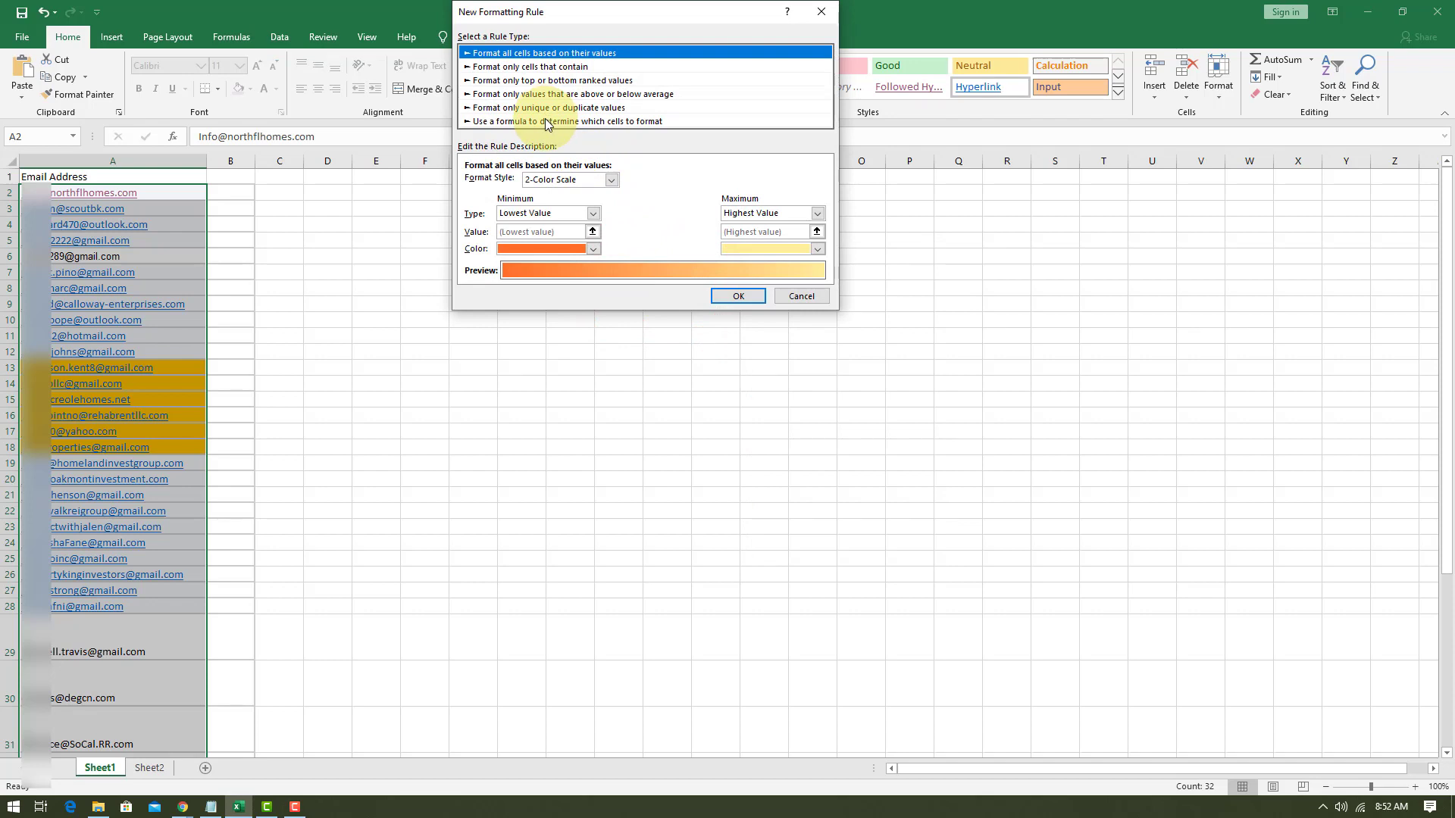
click(545, 120)
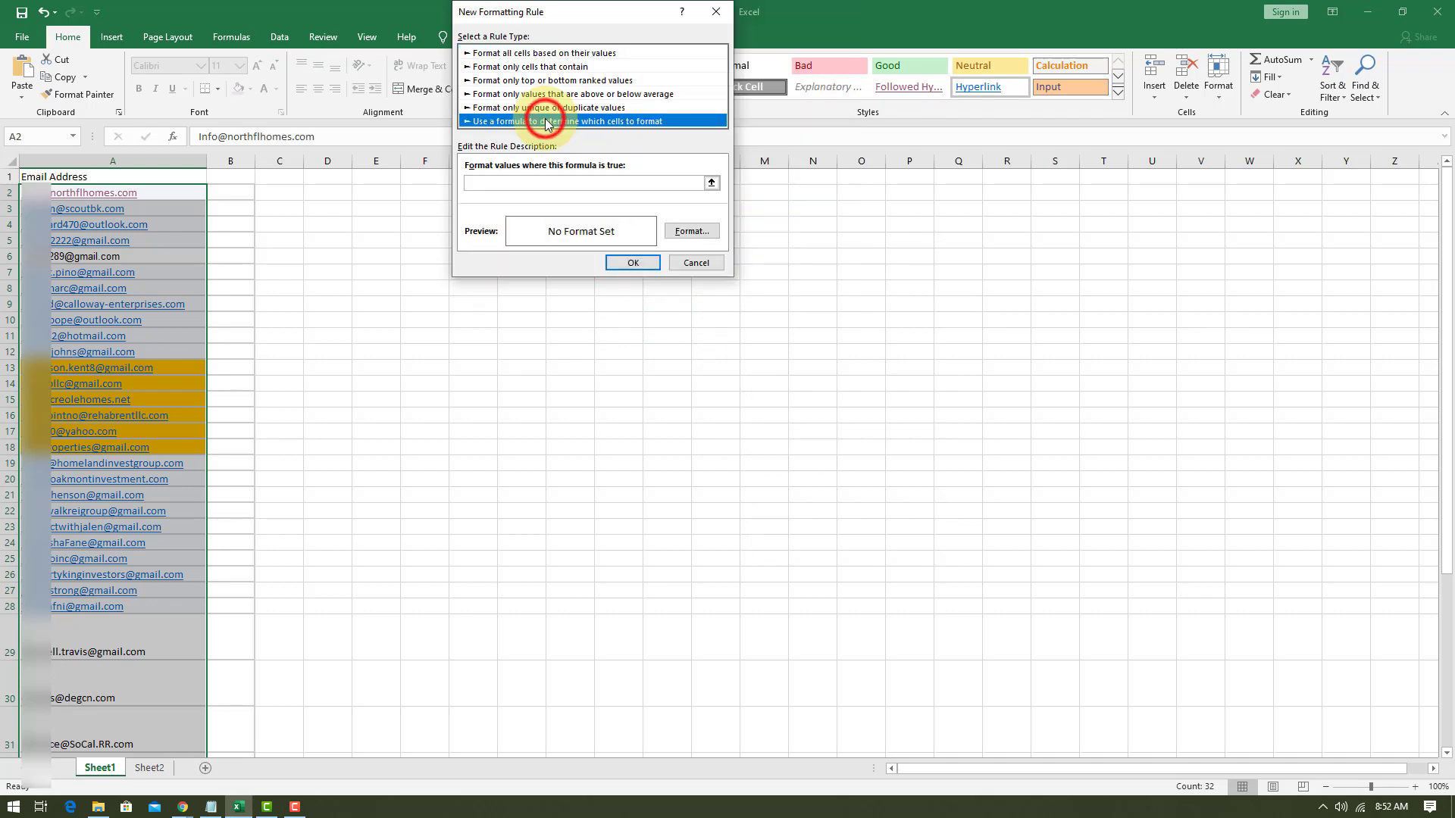
Enter =countif(Sheet2!$A$2:$A$7,A2)>0 as the formula of the new formatting rule.
click(533, 179)
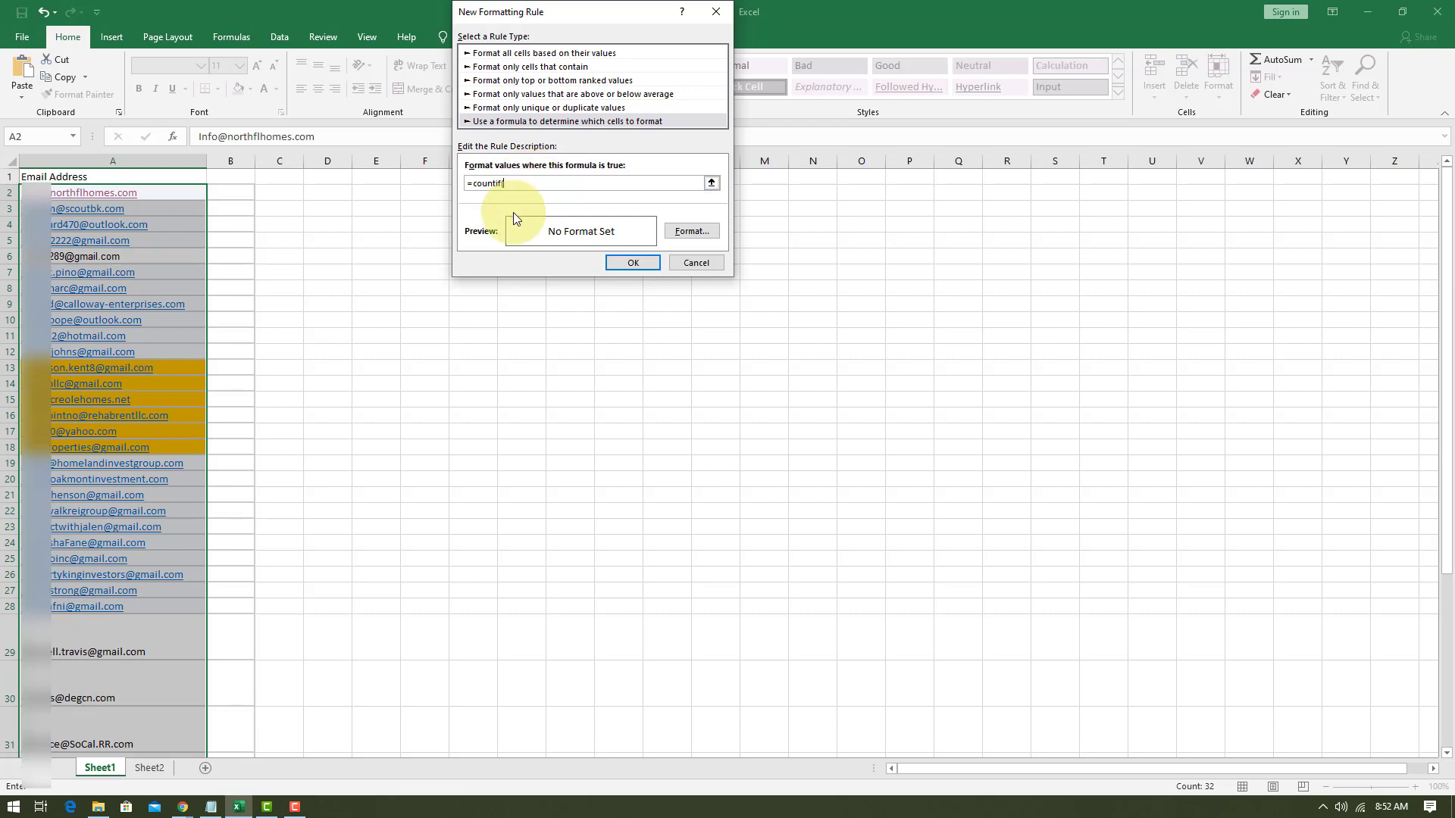
click(152, 773)
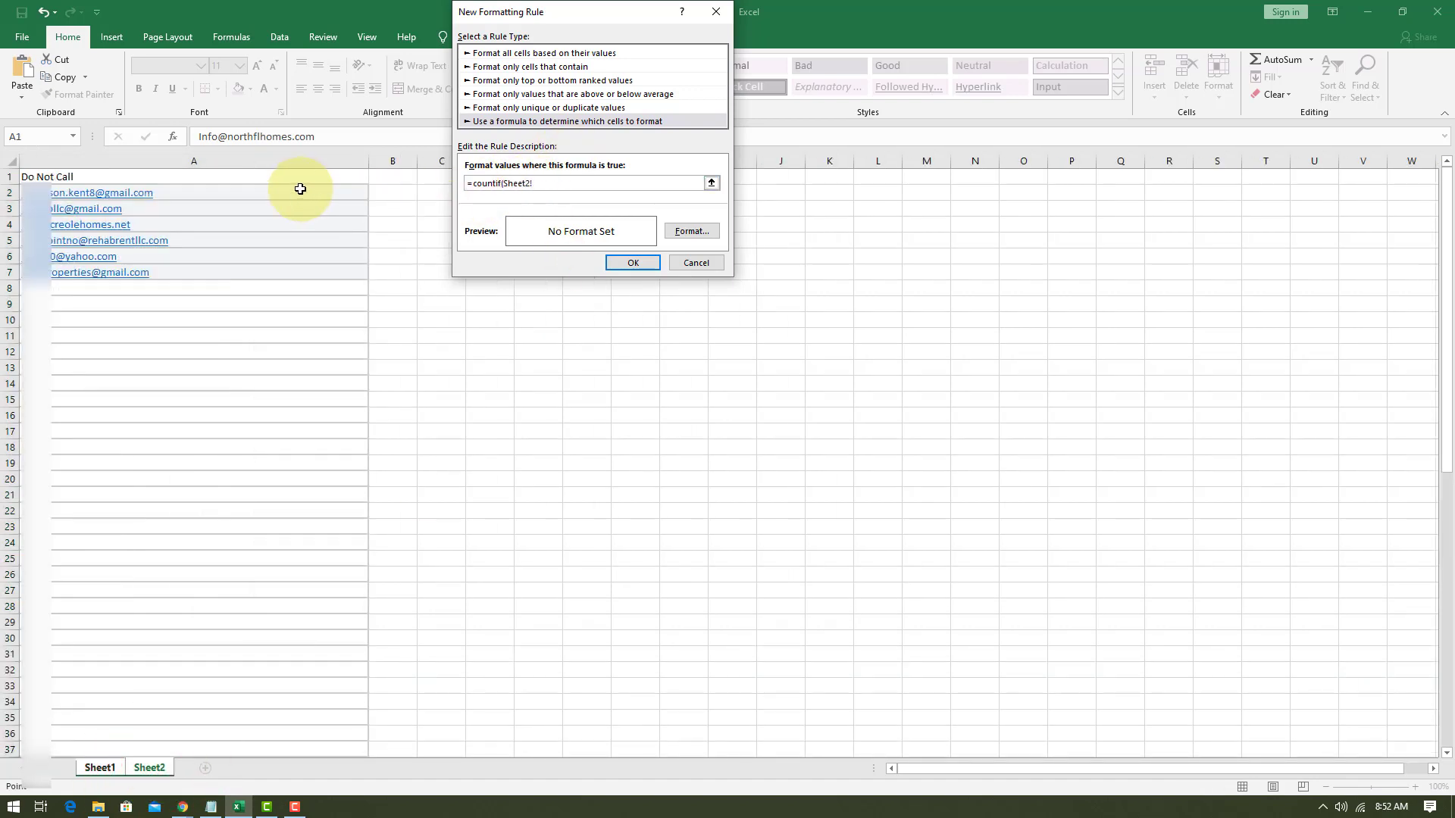
drag(295, 194, 290, 271)
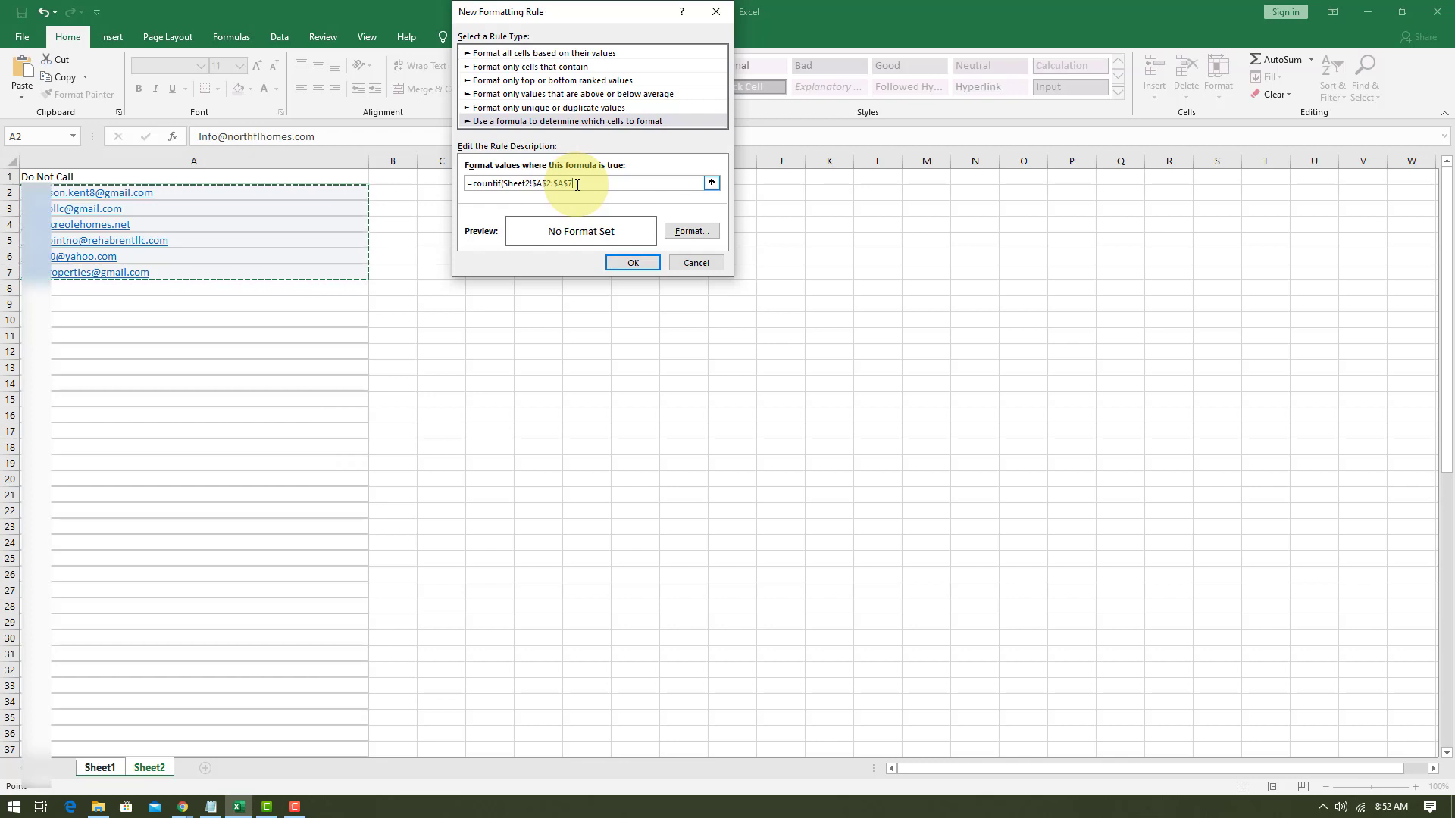
text(,)
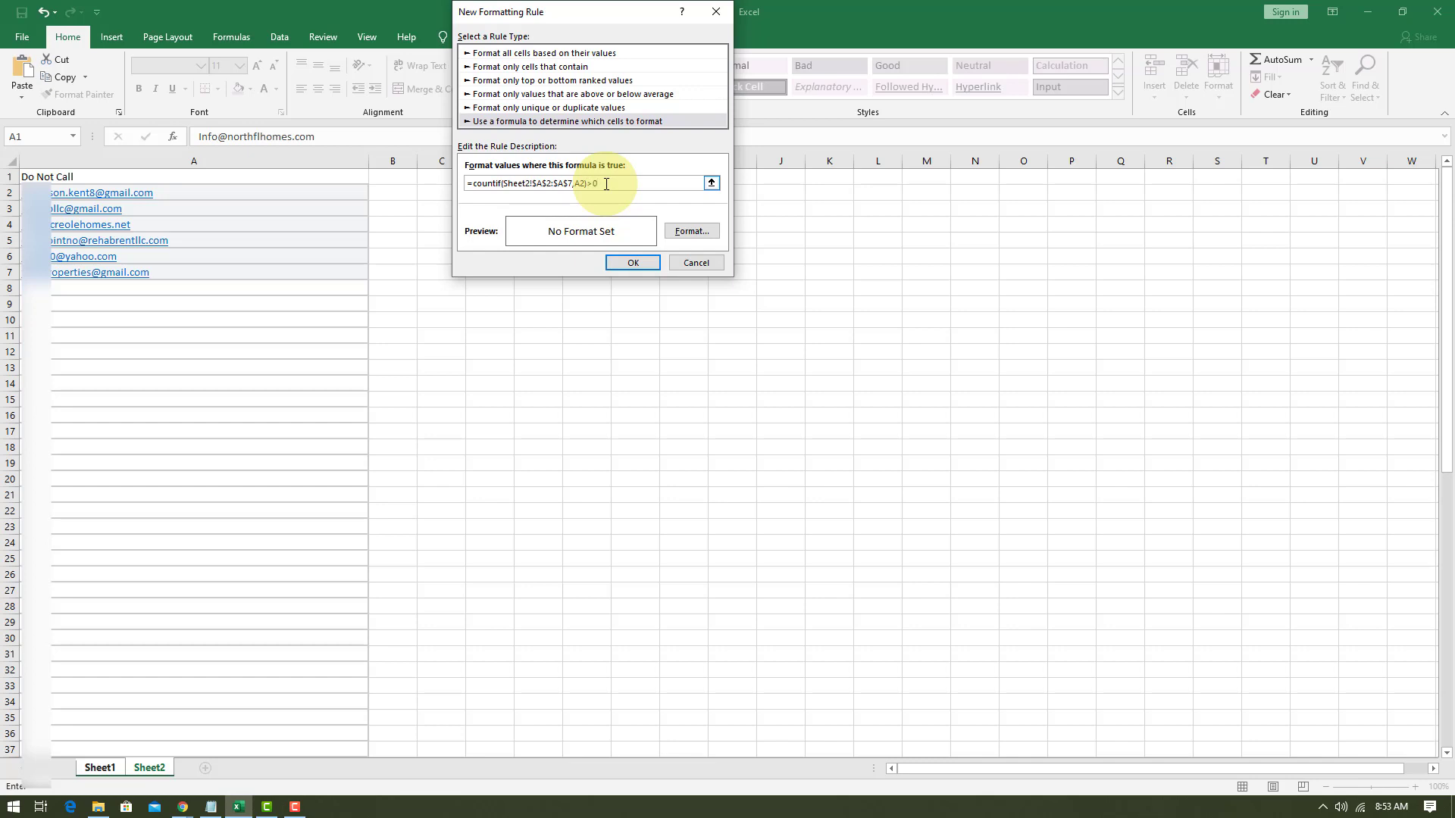
Give the formatting rule a green fill and apply it to the selected email addresses.
click(690, 230)
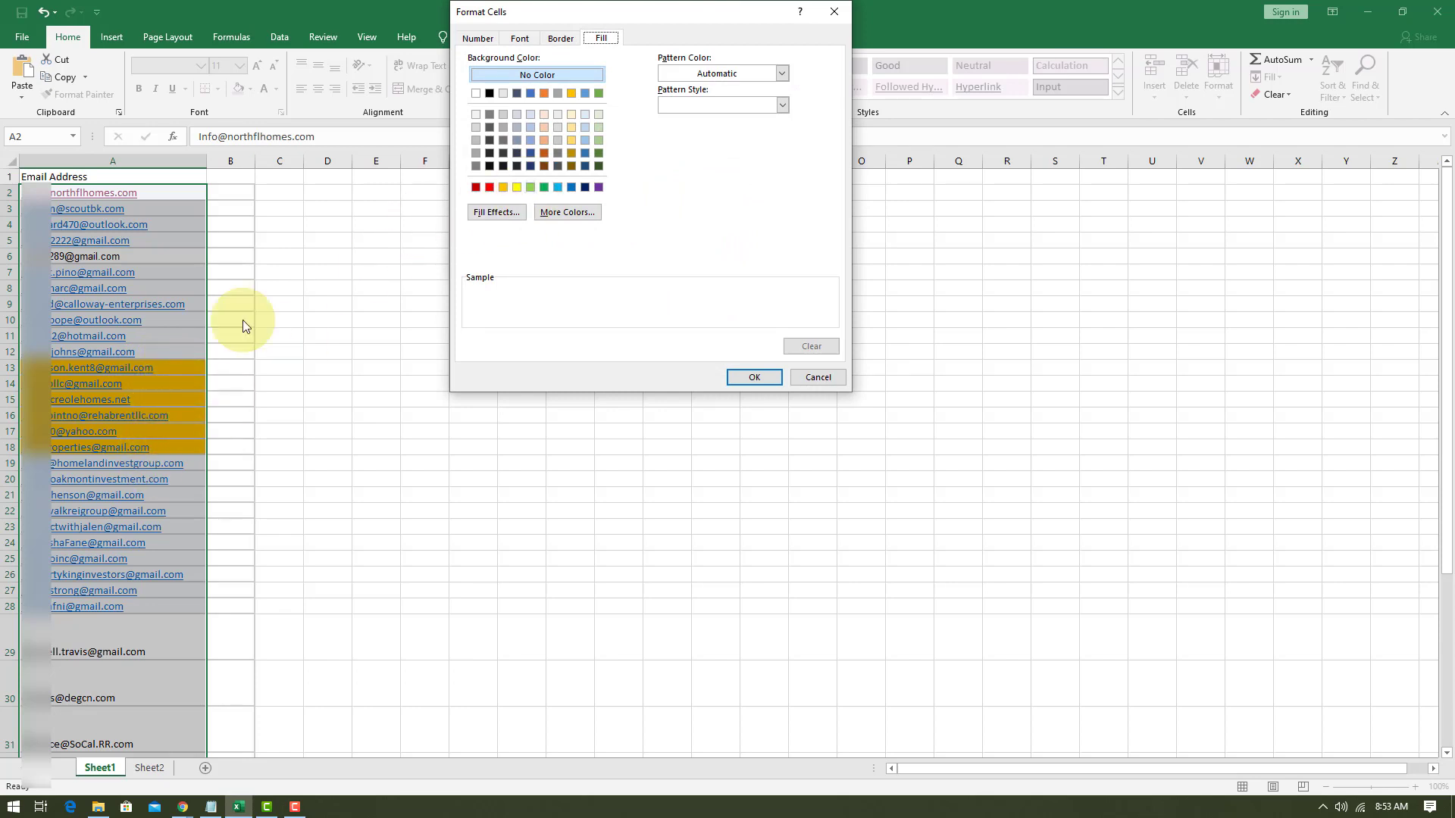
click(544, 187)
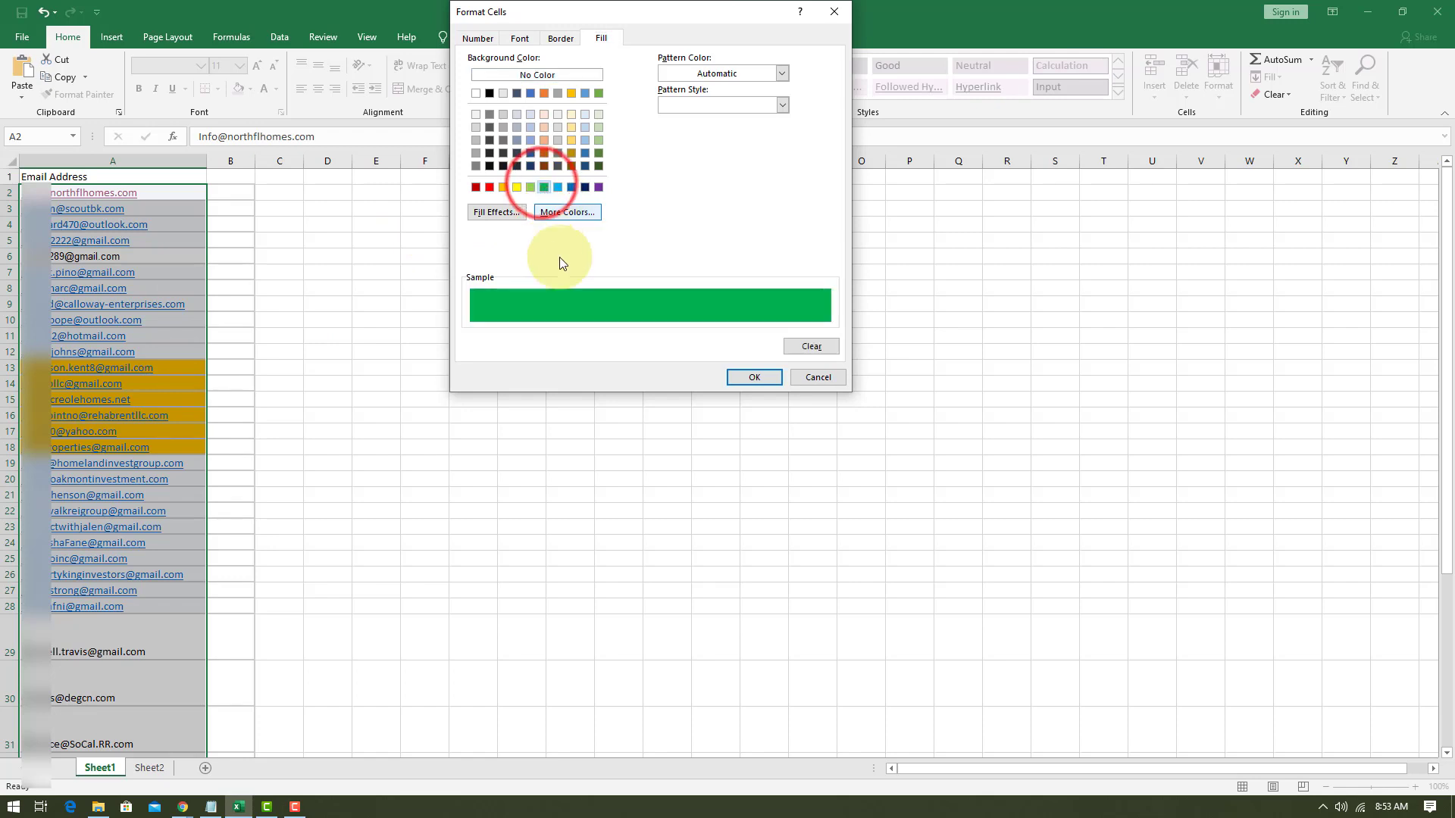
click(750, 377)
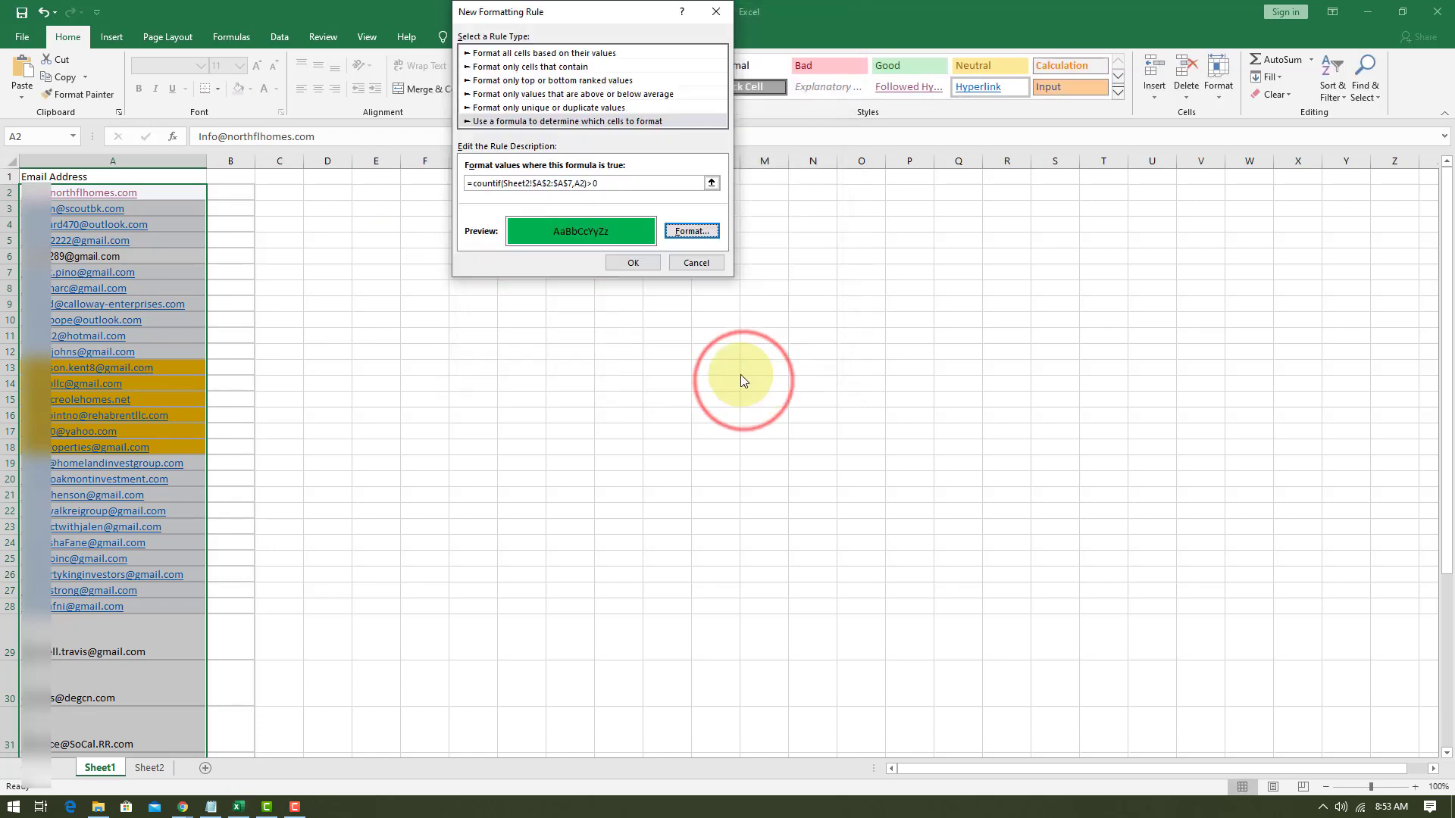
click(632, 263)
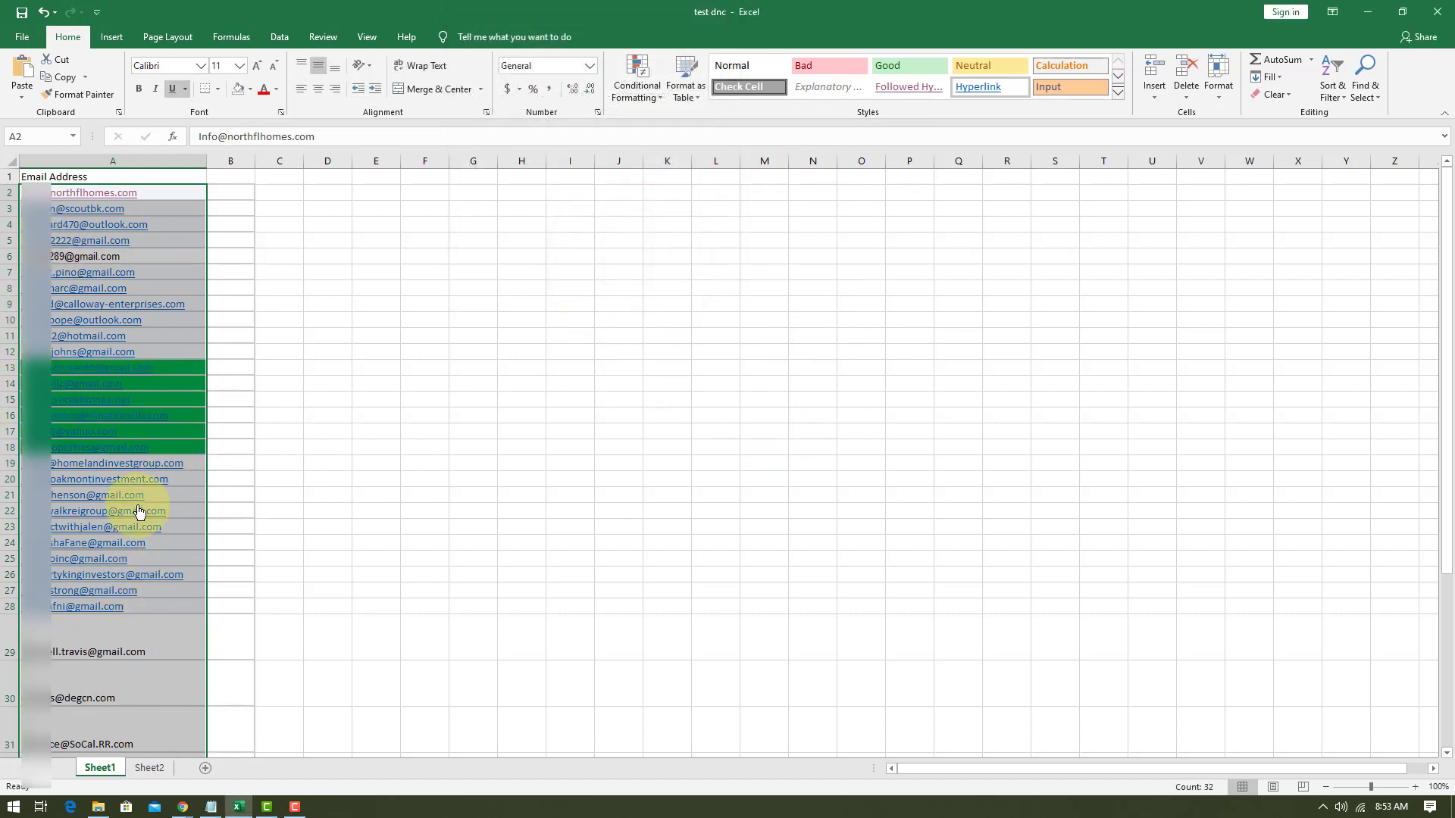
click(170, 368)
click(175, 397)
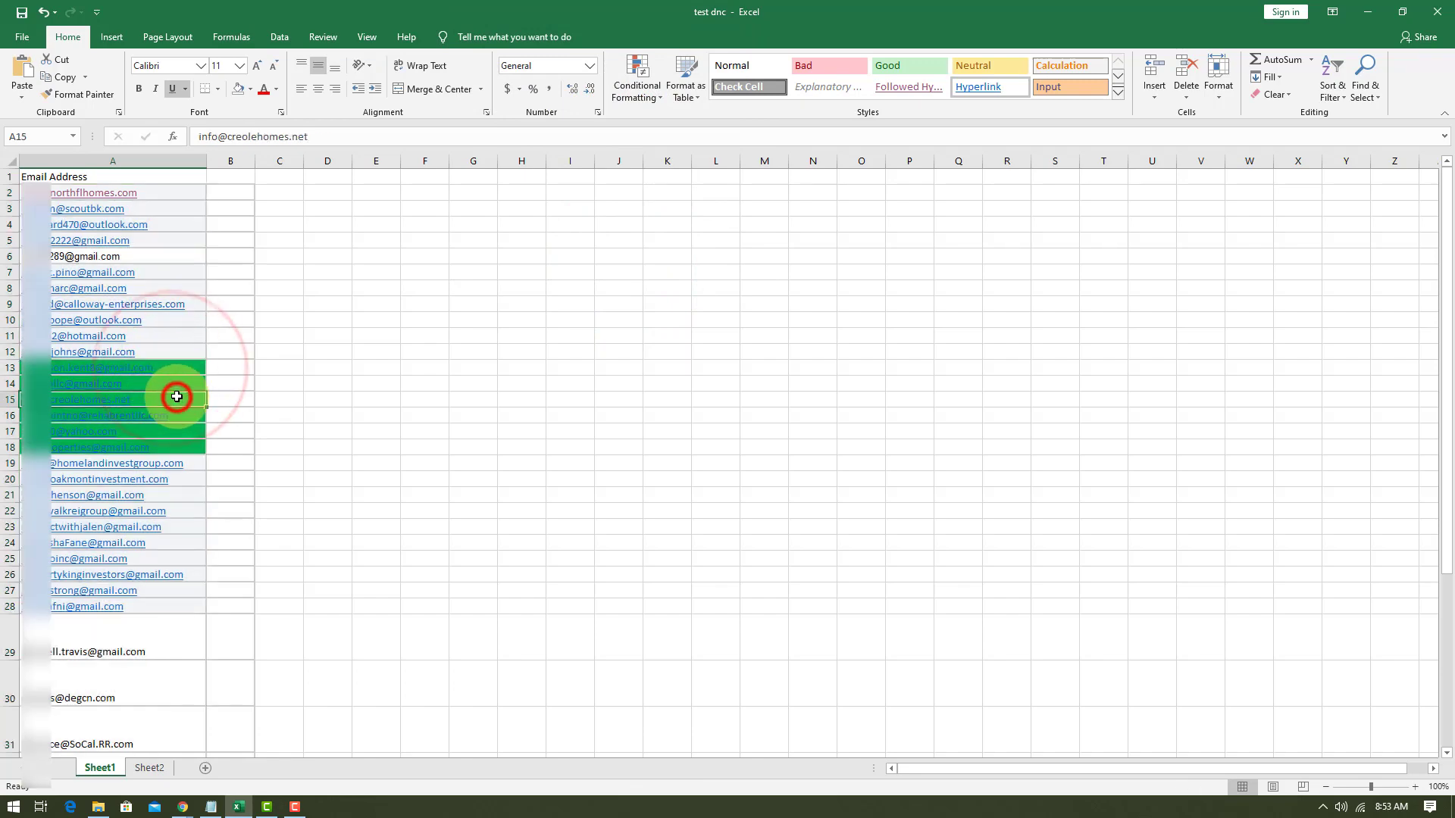
click(156, 416)
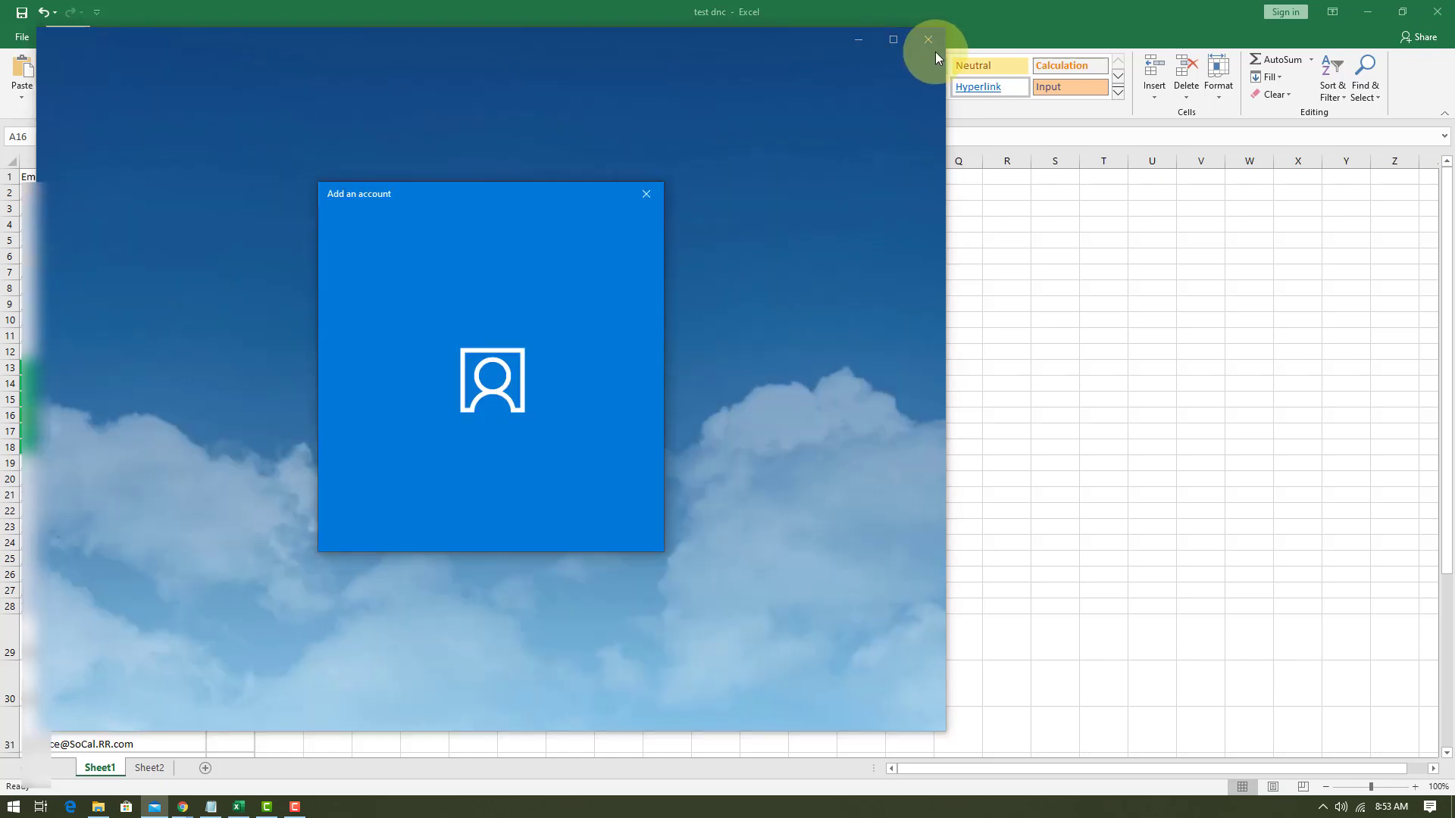
click(929, 41)
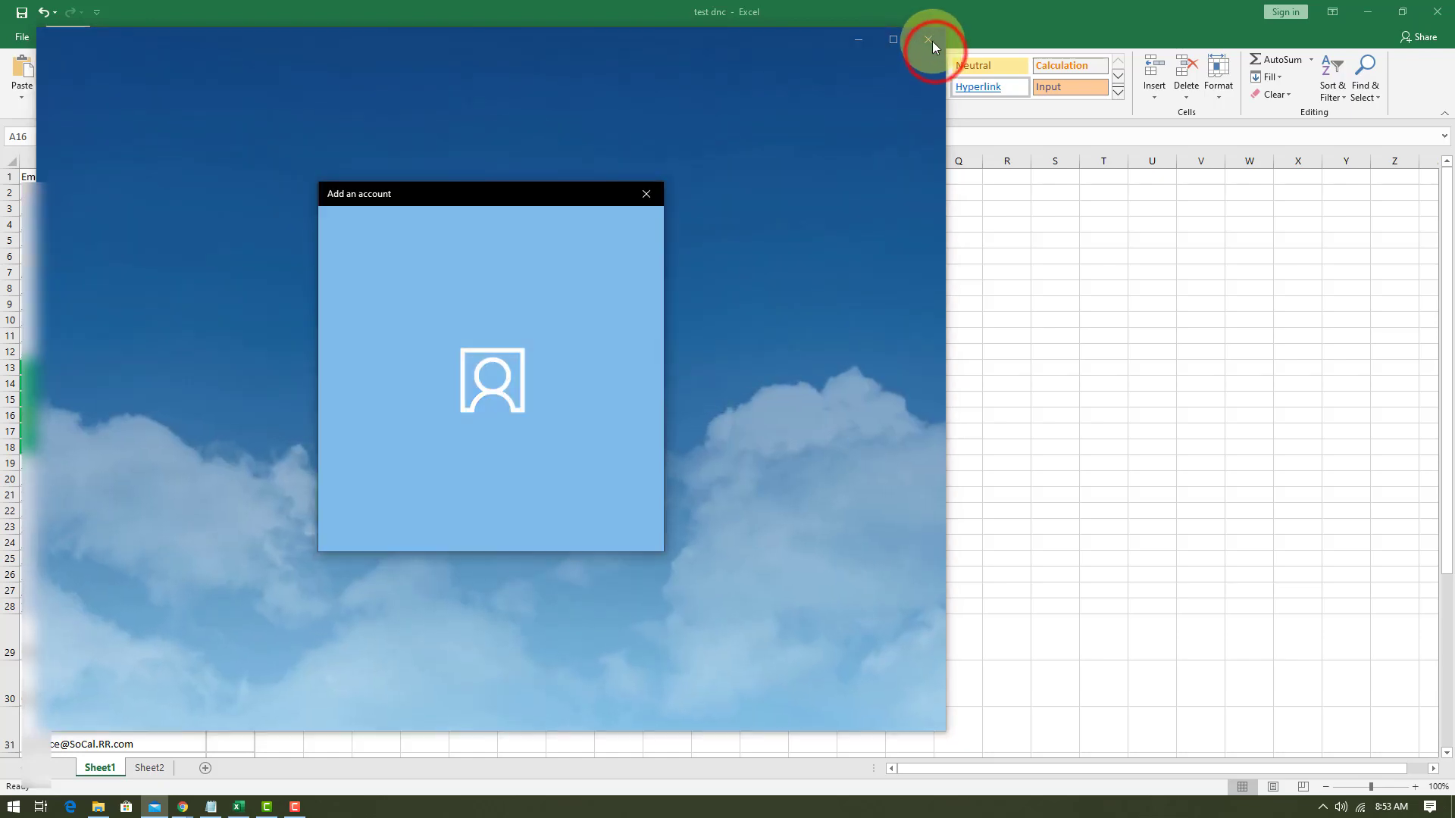
click(640, 534)
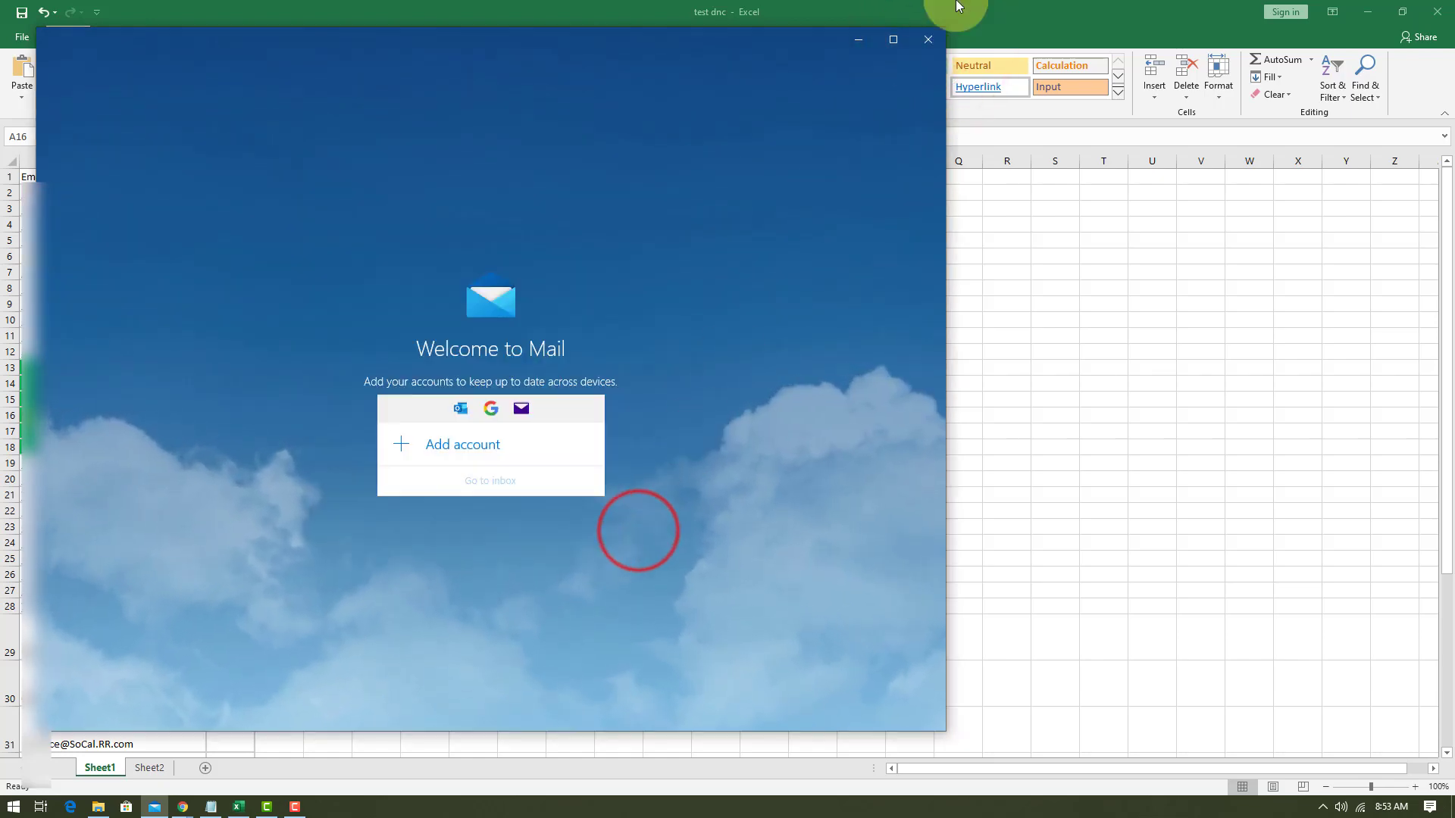
click(918, 42)
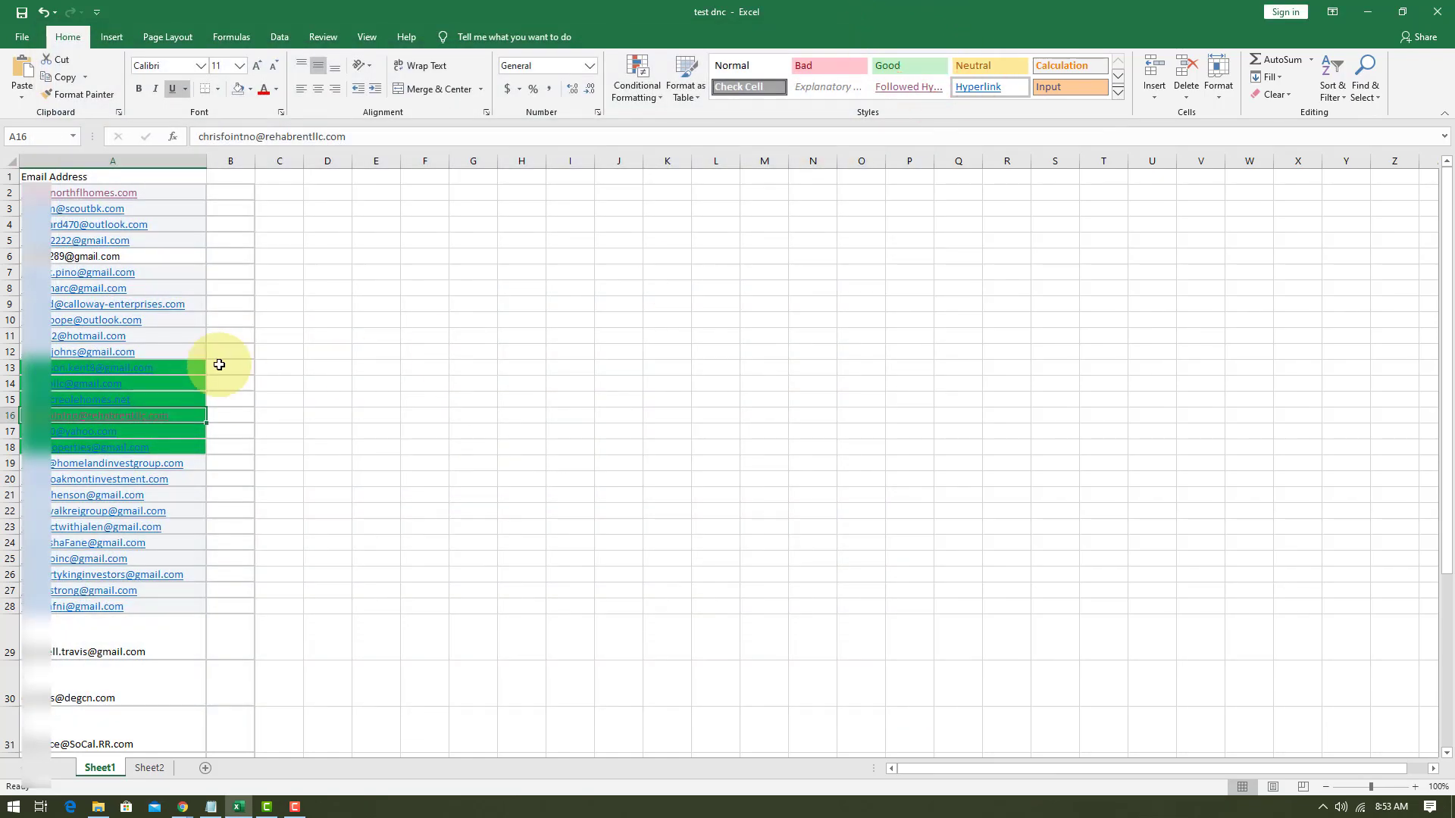
Check the green email addresses in rows 13 to 18 of Sheet1 against the Do Not Call entries in rows 2 to 7 of Sheet2.
click(219, 365)
key(Down)
key(Down)
key(Down)
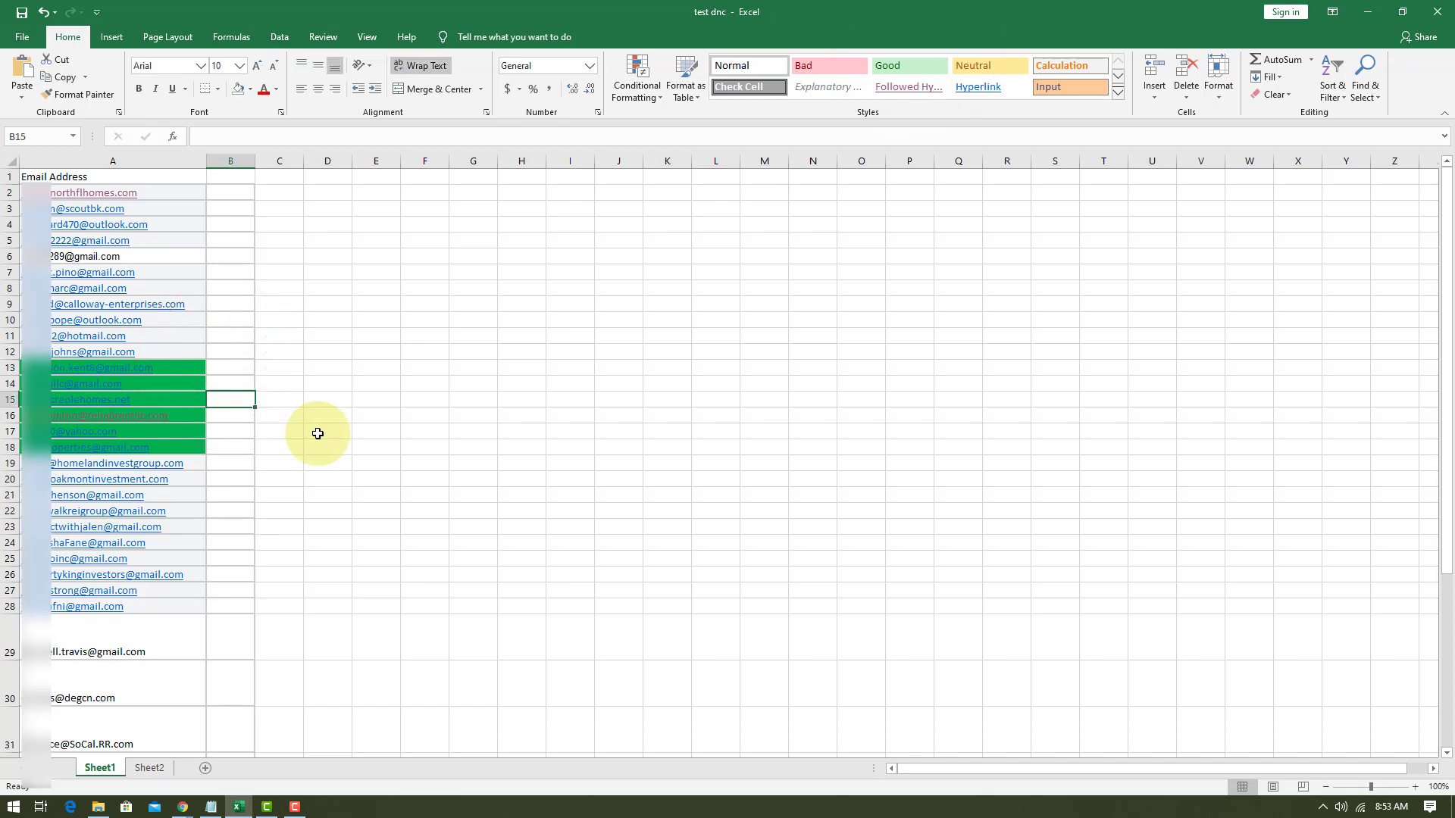
key(Down)
key(Down)
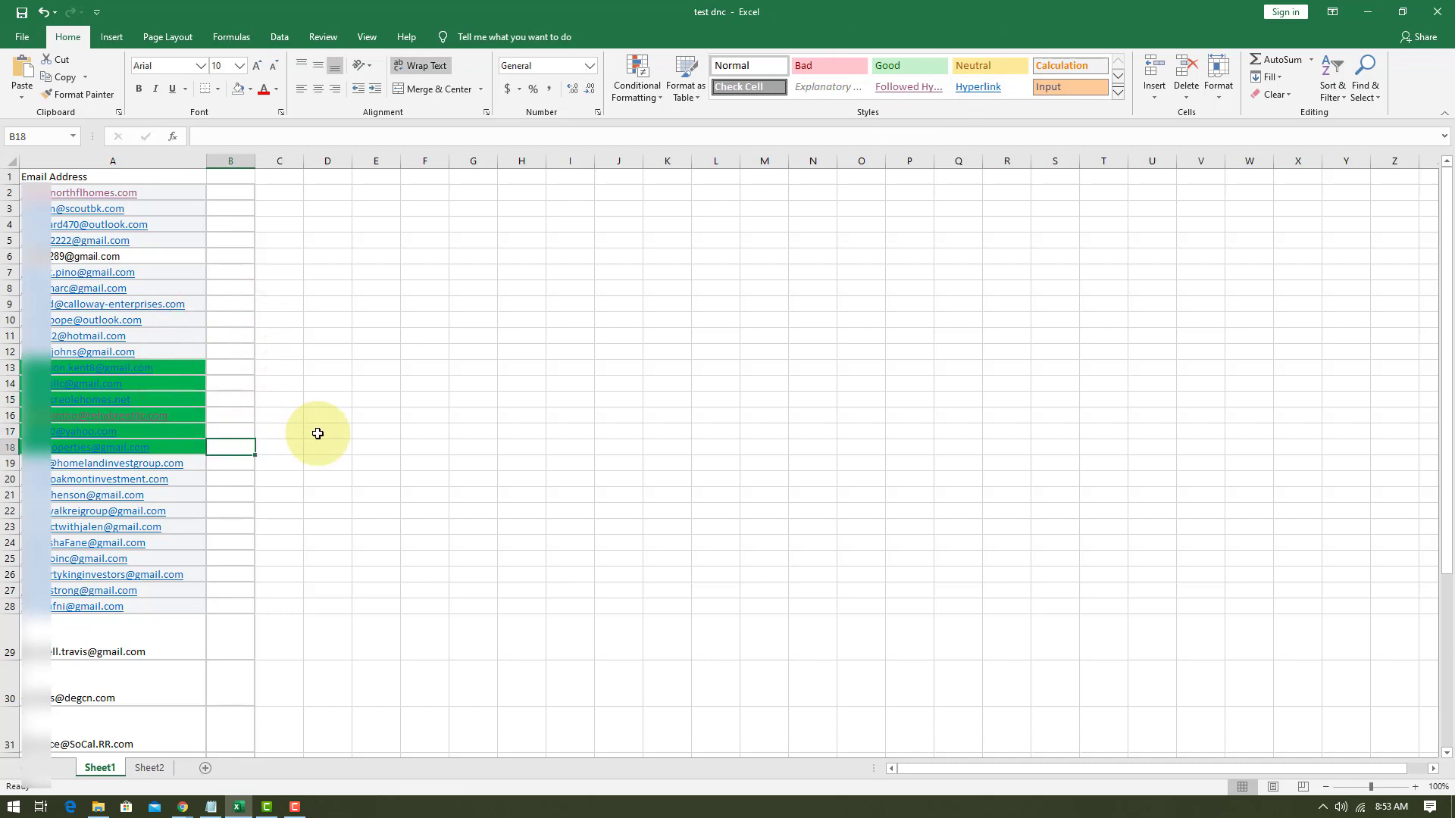
click(156, 773)
click(403, 188)
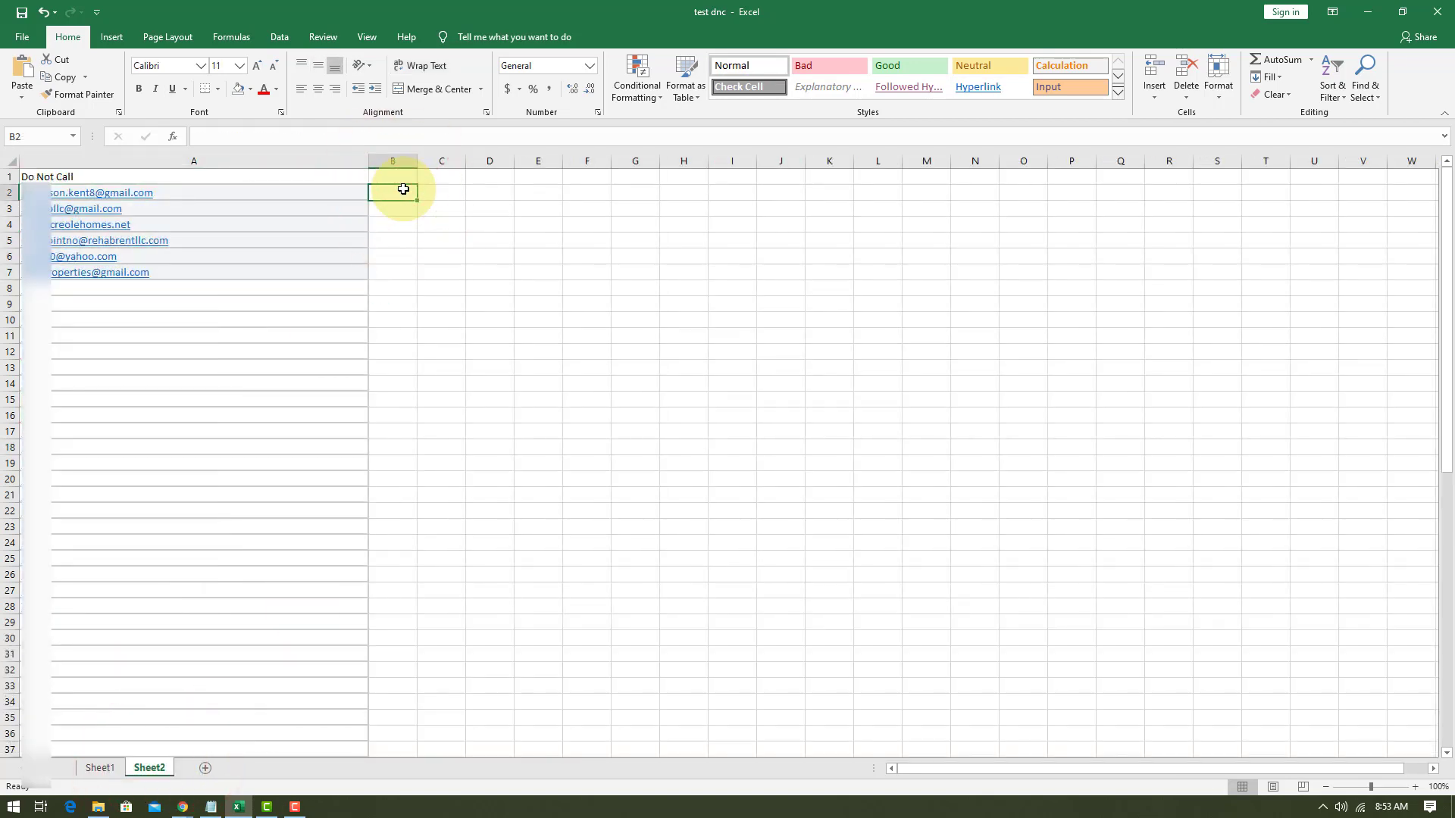
key(Down)
key(Down)
key(Down)
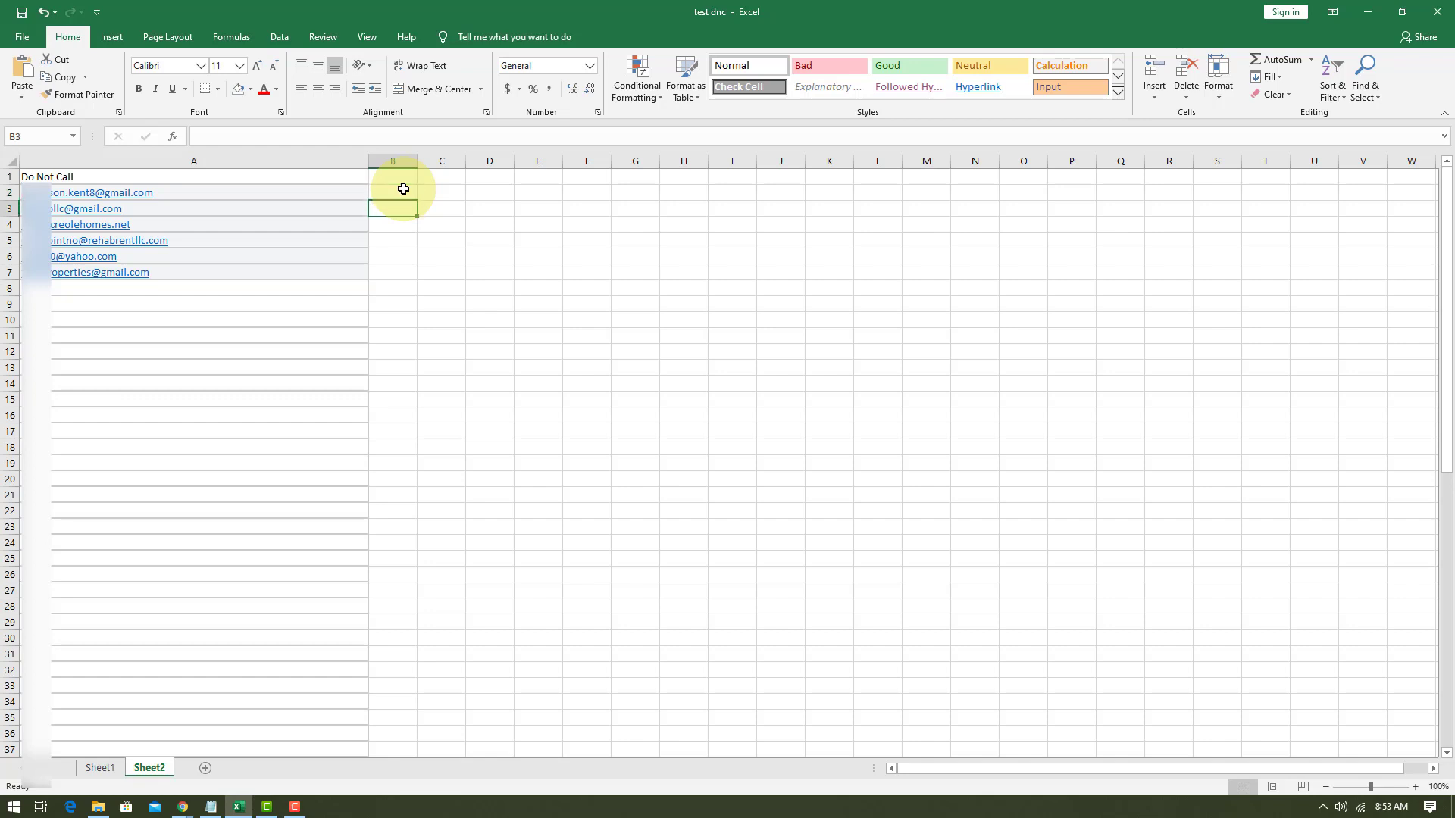
key(Down)
key(Down)
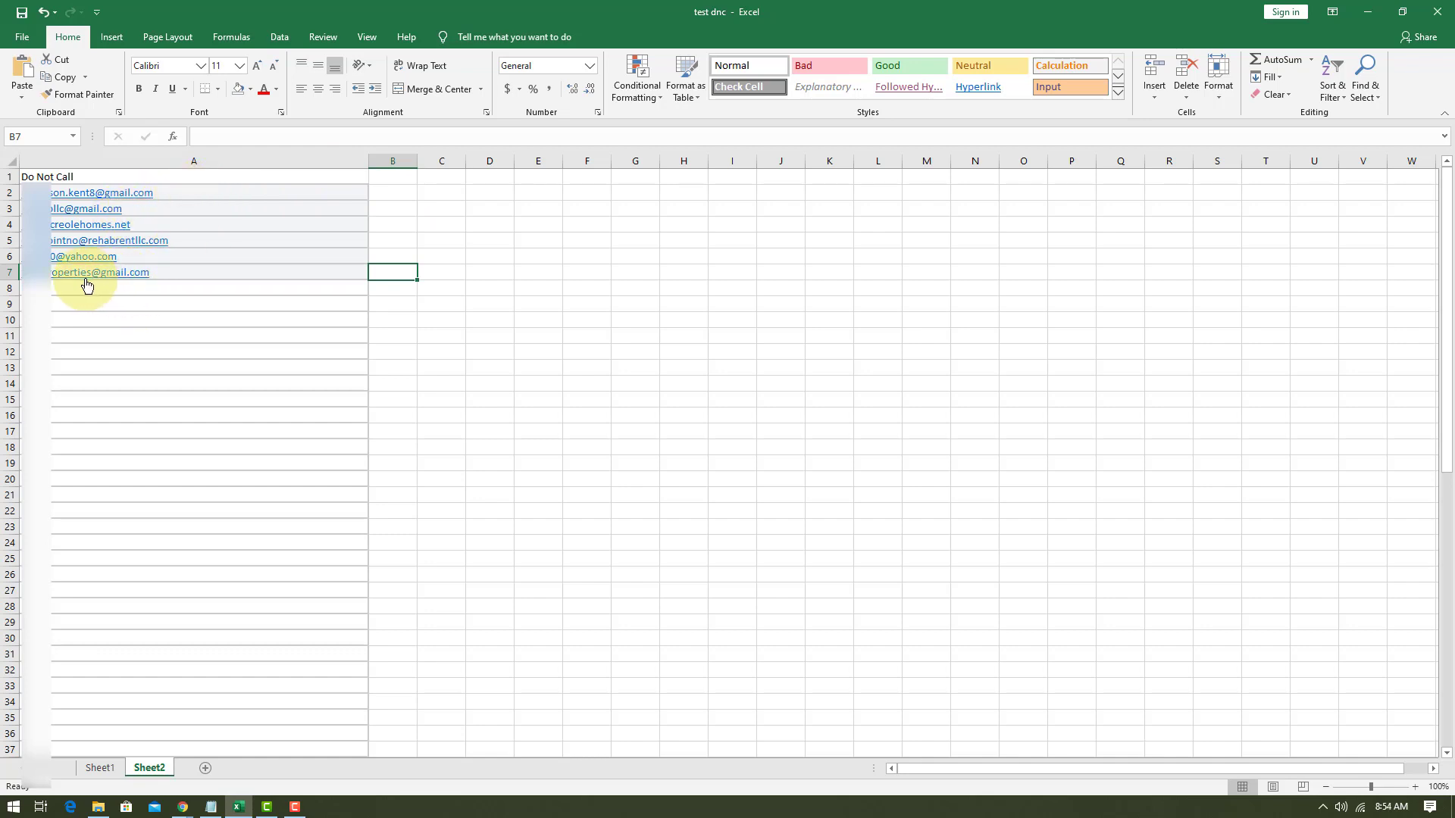
In cell D2 of Sheet1, start a COUNTIF formula whose range refers to Sheet2, as =countif(Sheet2!
click(101, 769)
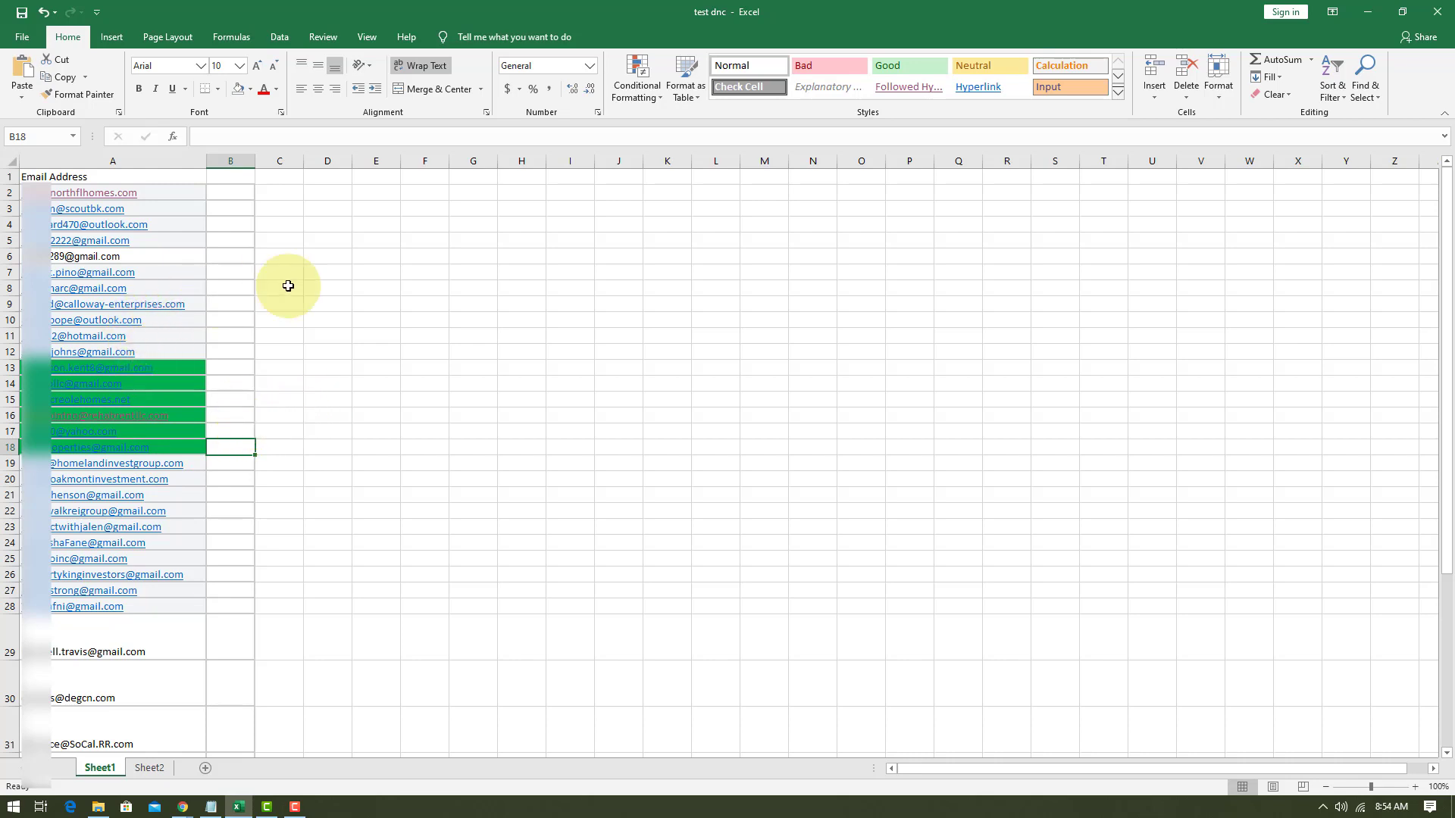
click(291, 204)
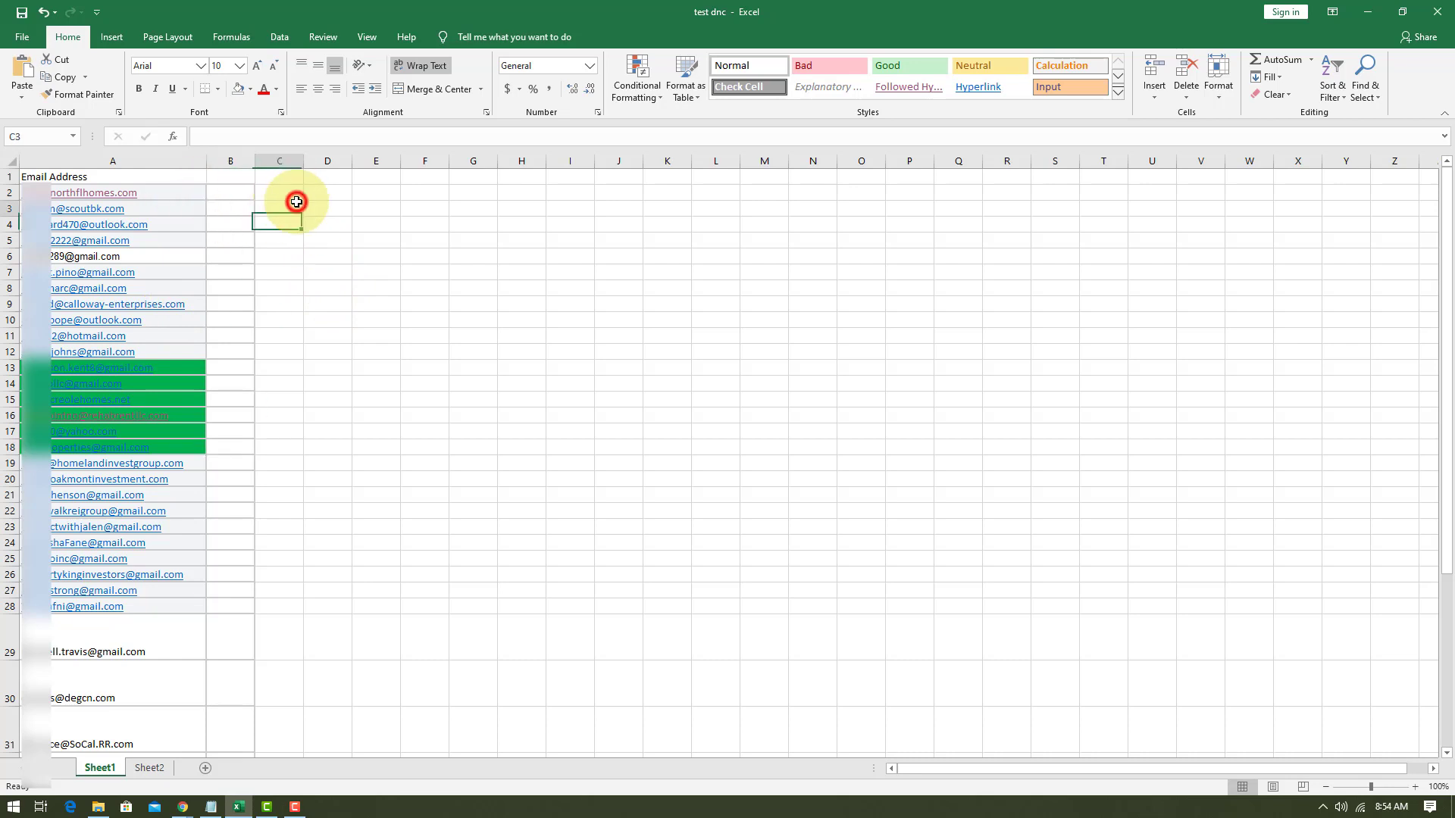
click(284, 192)
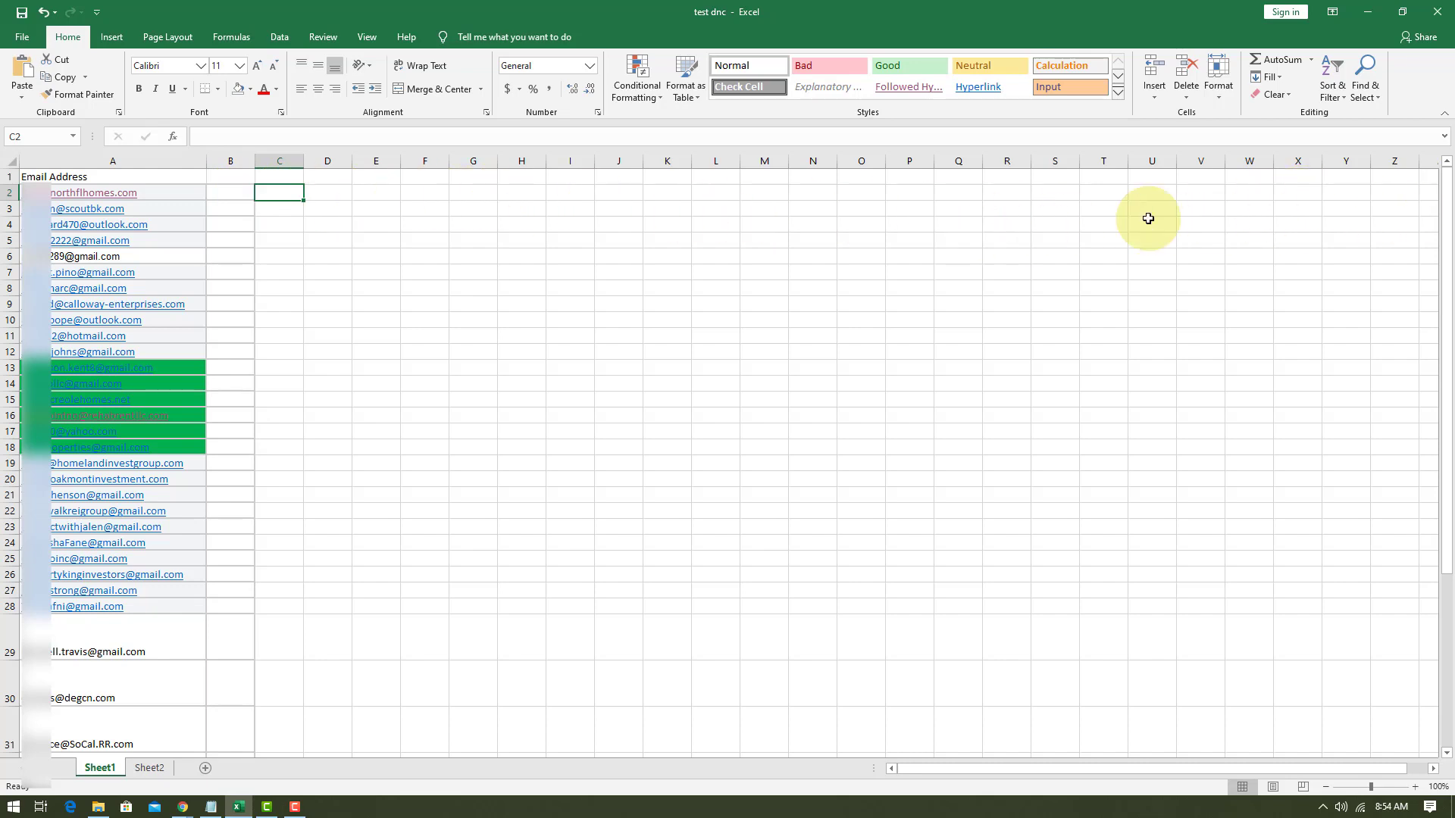
click(333, 195)
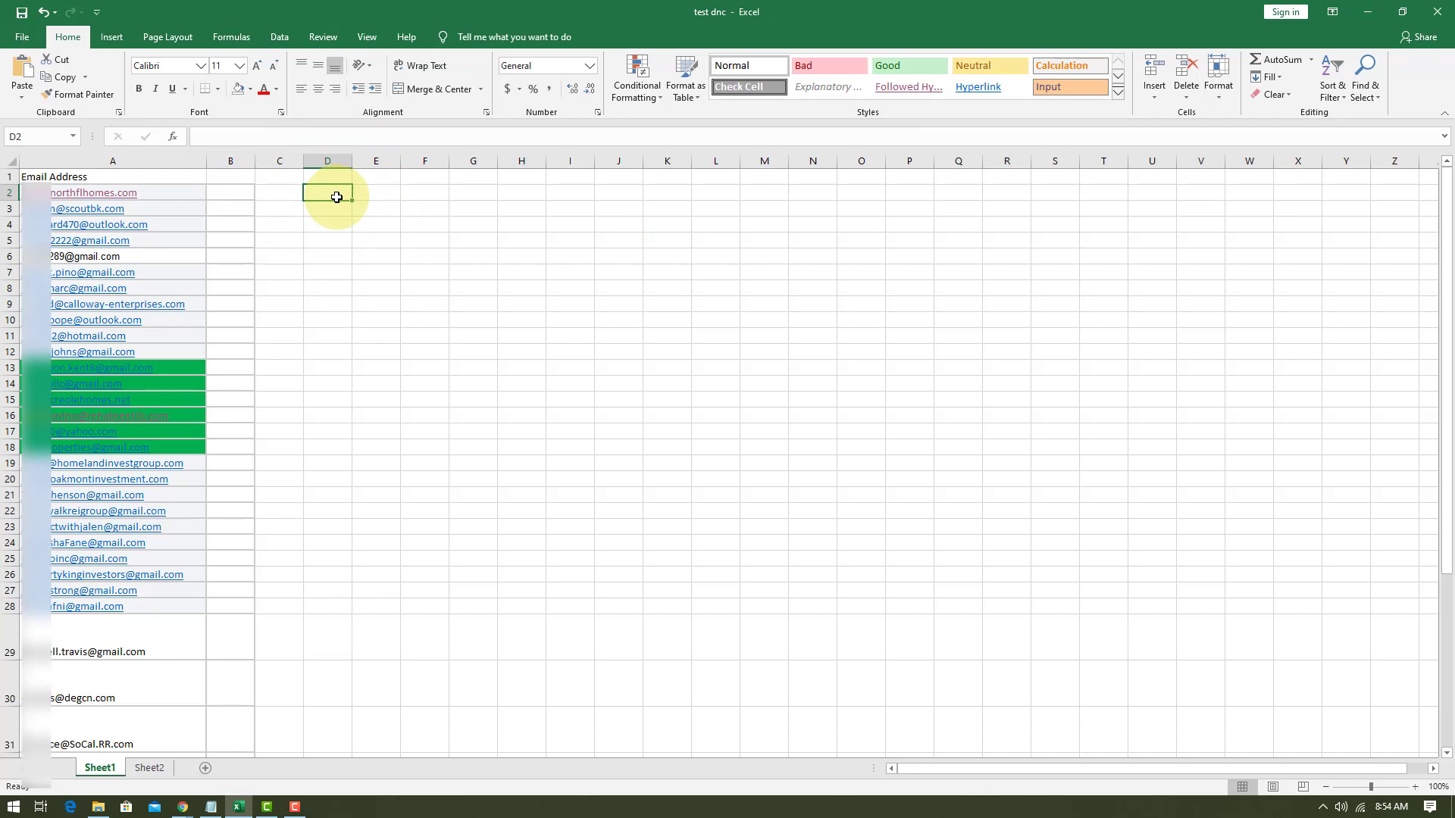
text(=)
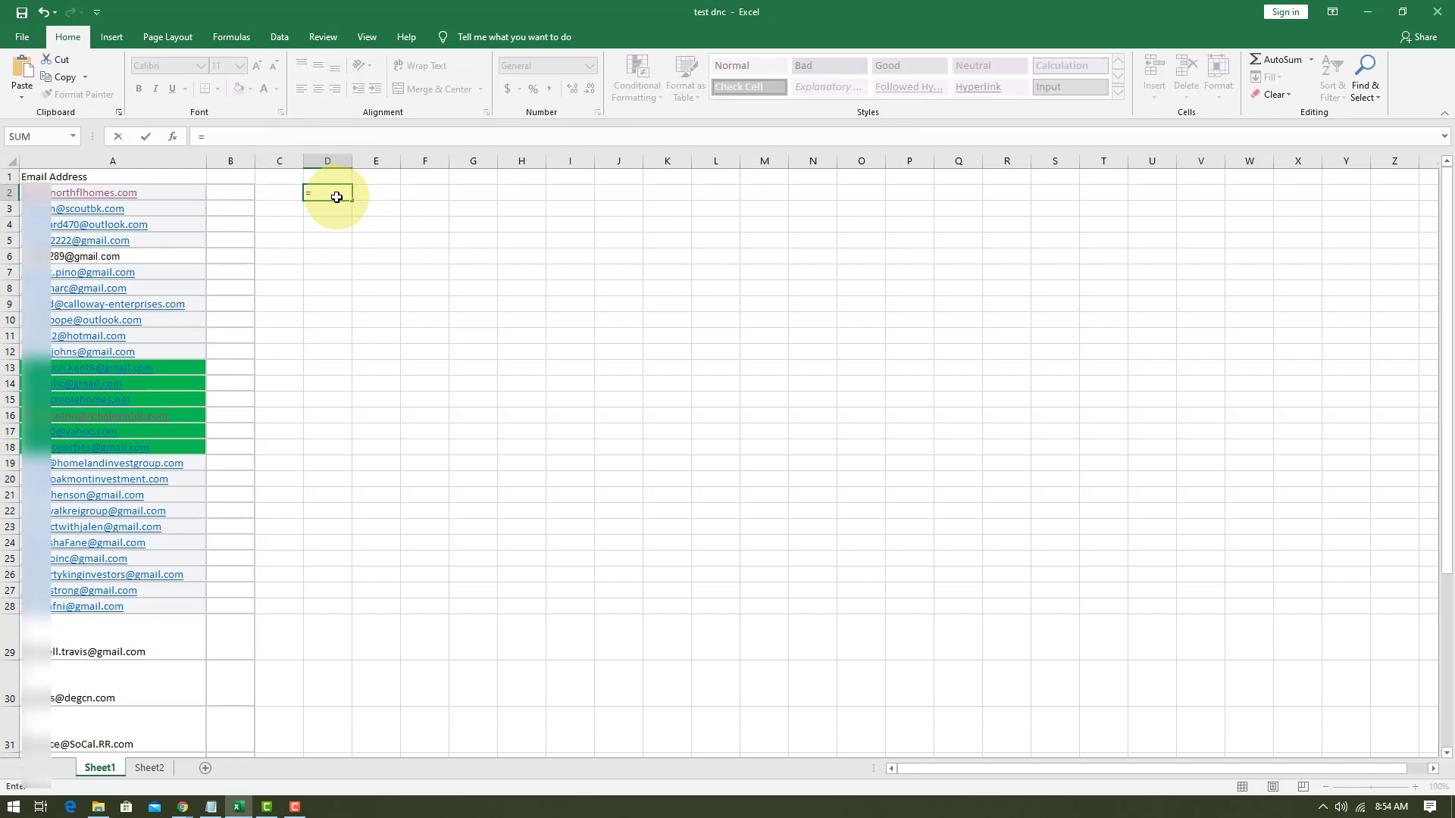
text(count)
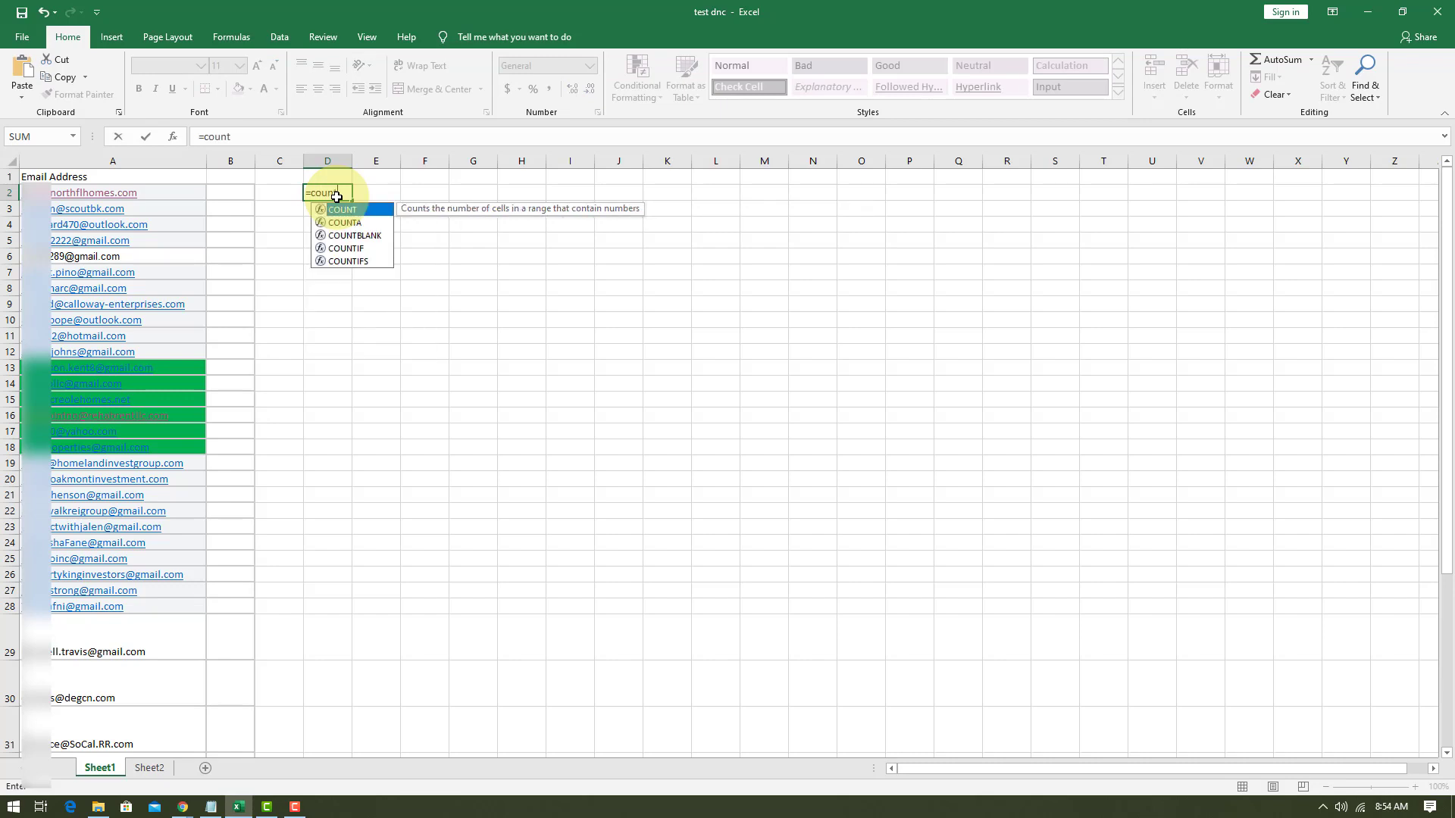
text(if9)
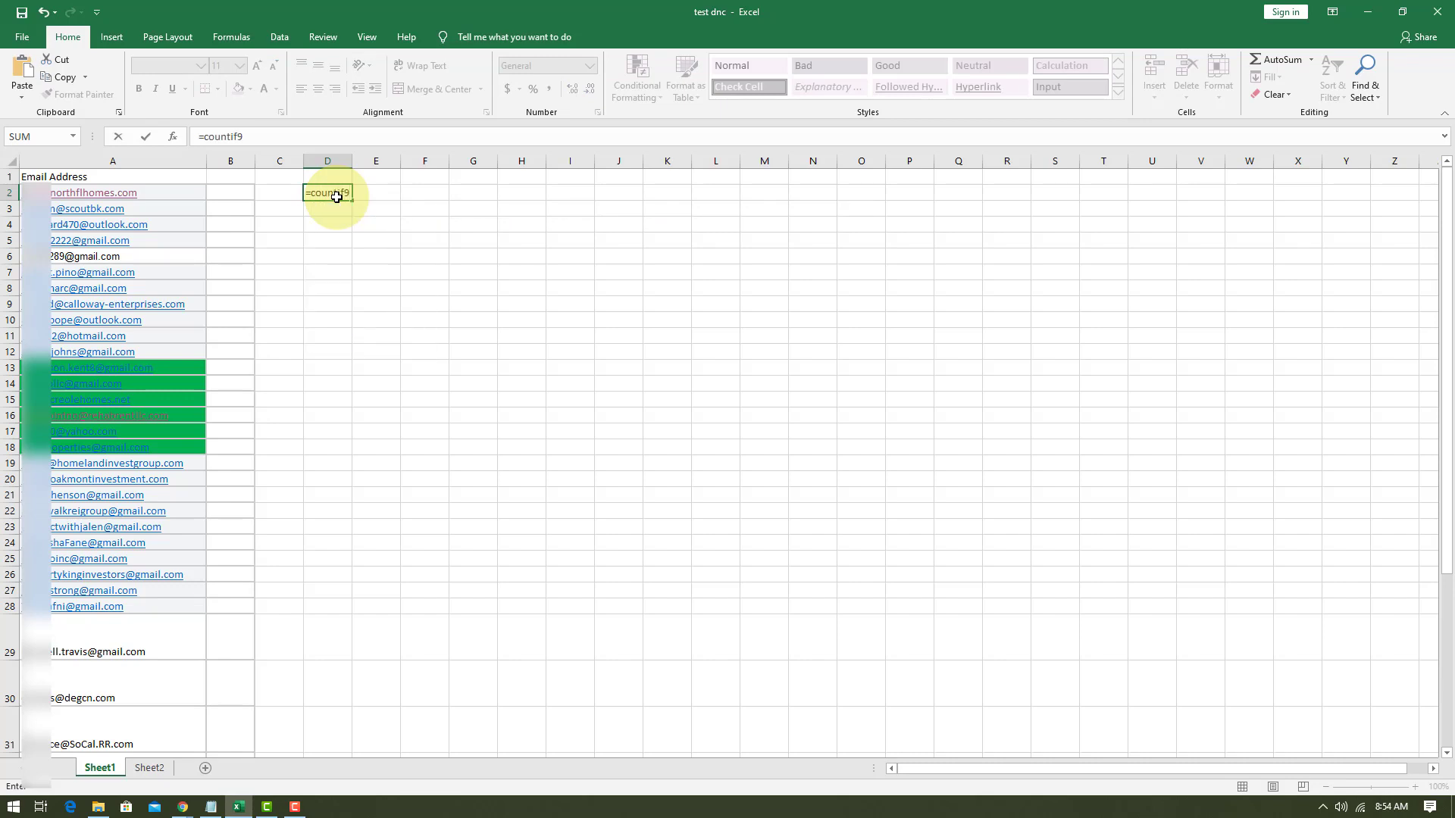
key(BackSpace)
text(()
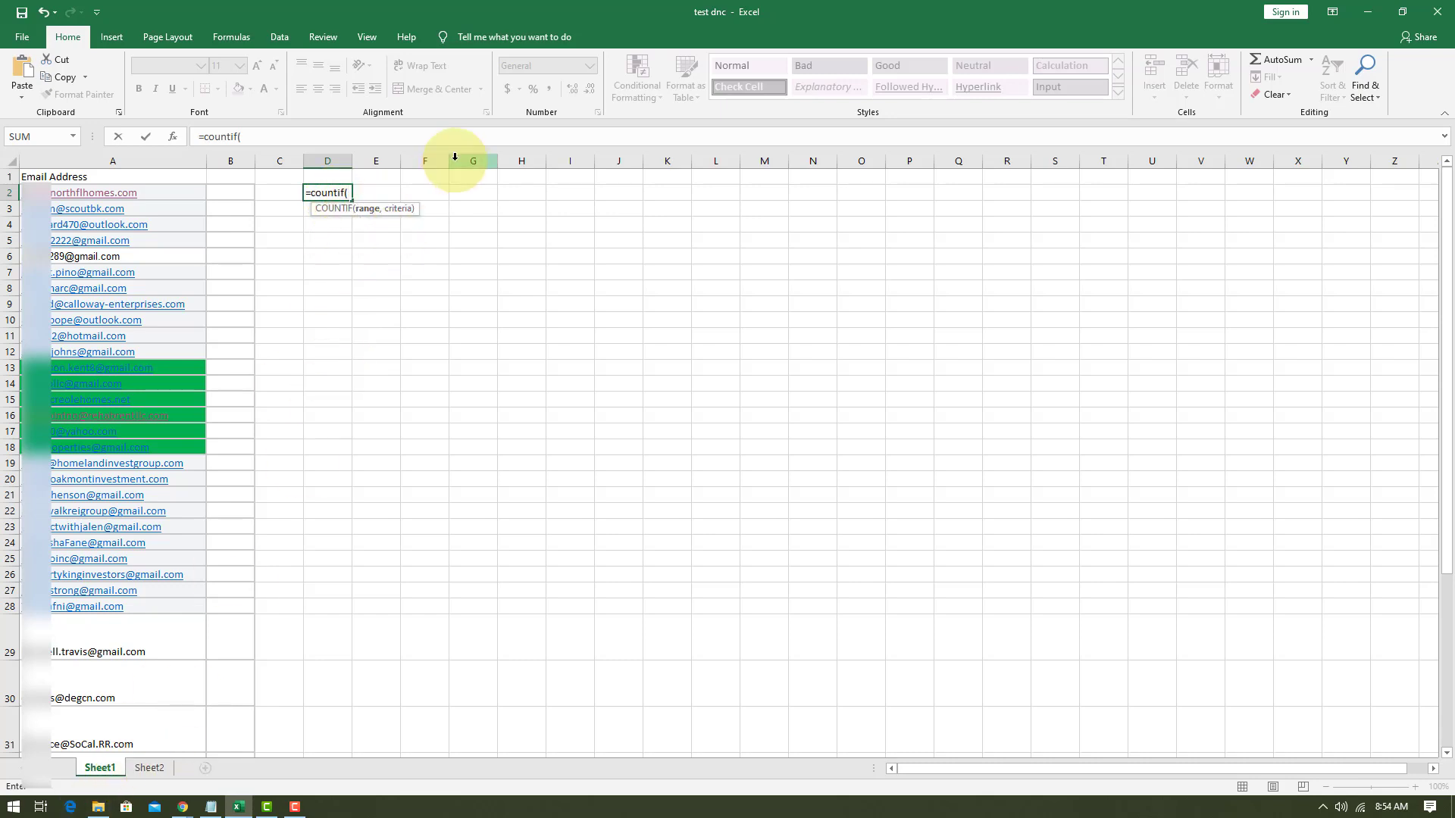
text(Sheet)
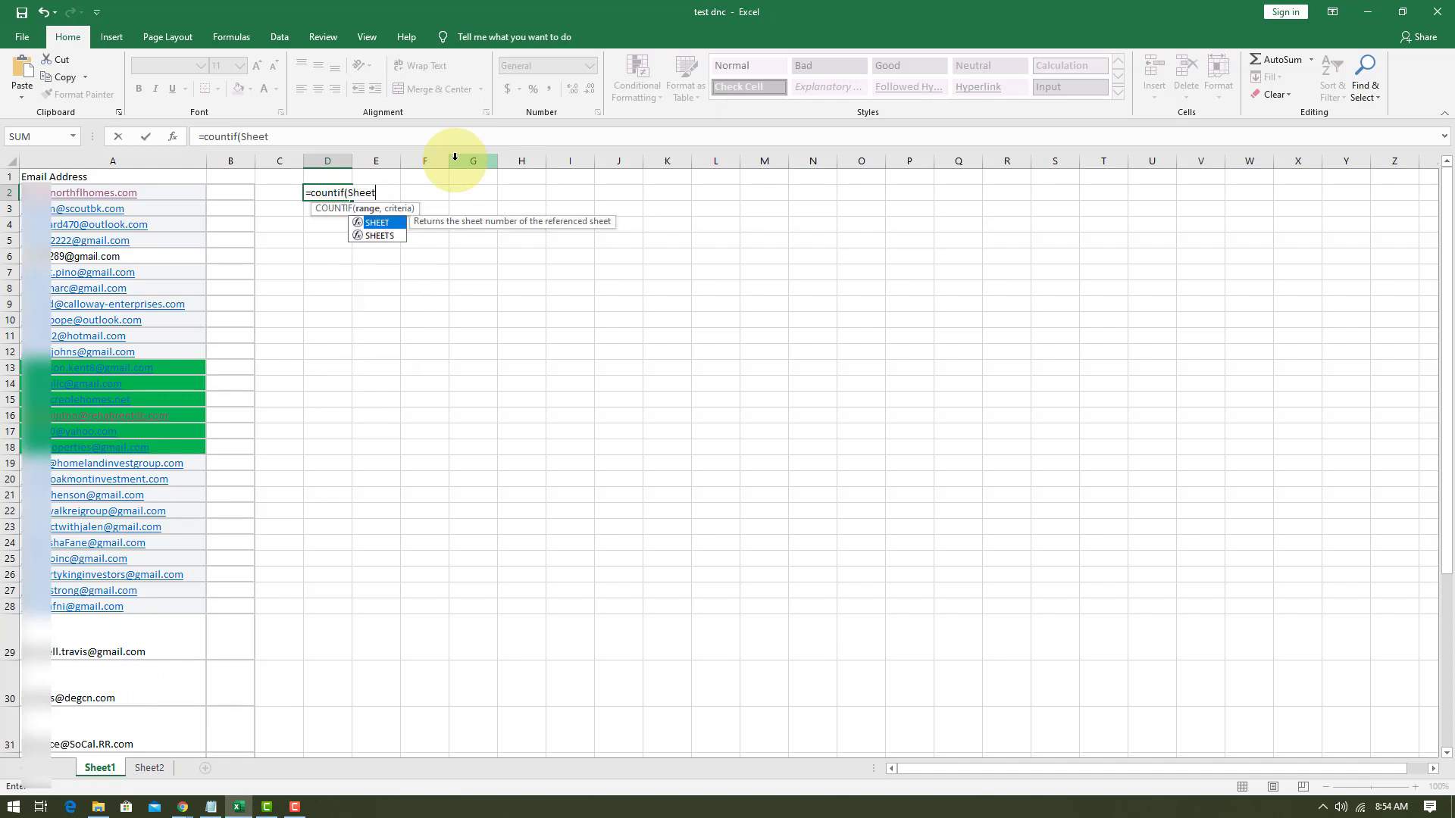
text(2)
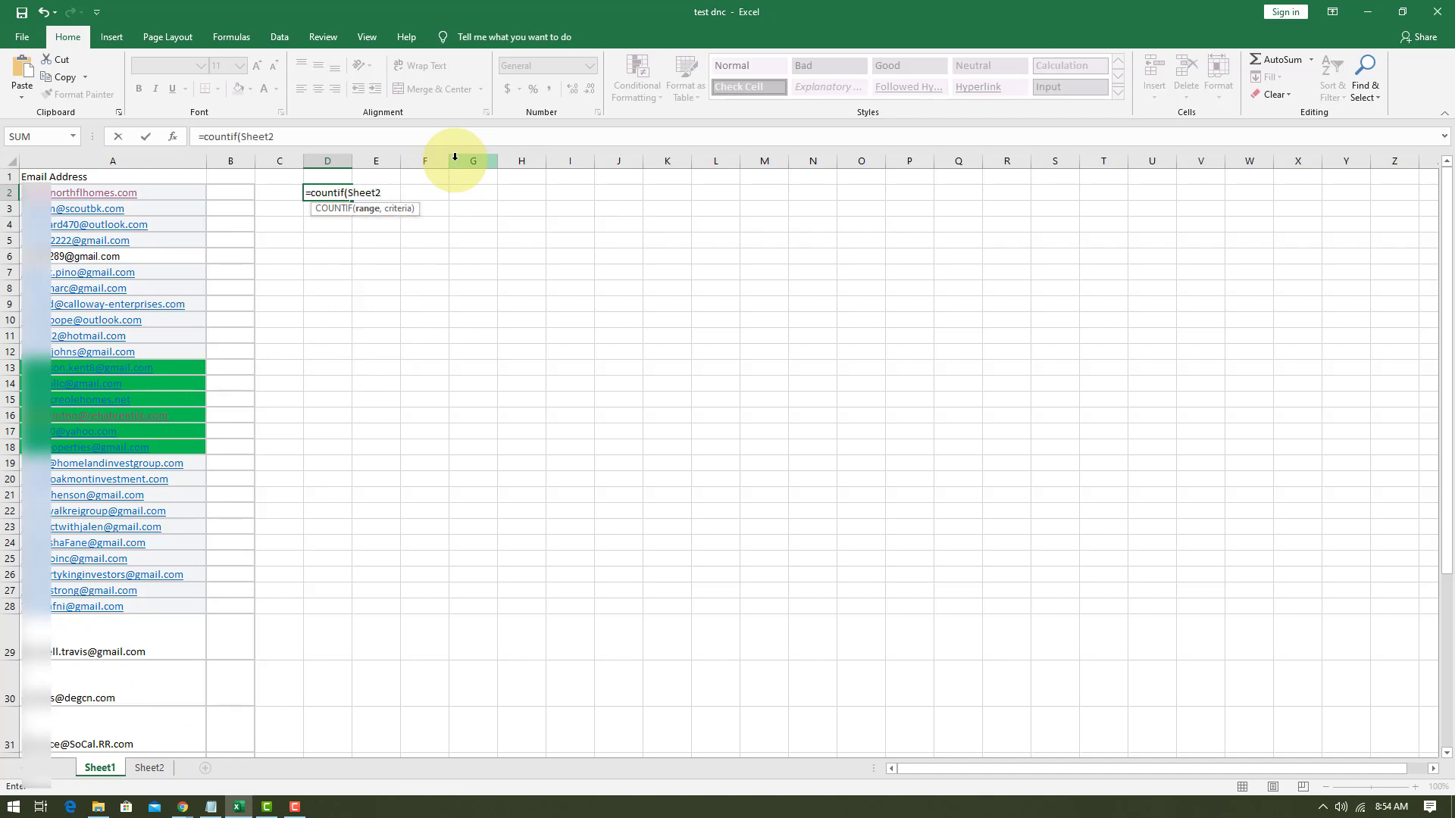
text(!)
Look up the Do Not Call list's extent on Sheet2 and add $A$2:$A$7 as the COUNTIF range in D2's formula.
click(147, 769)
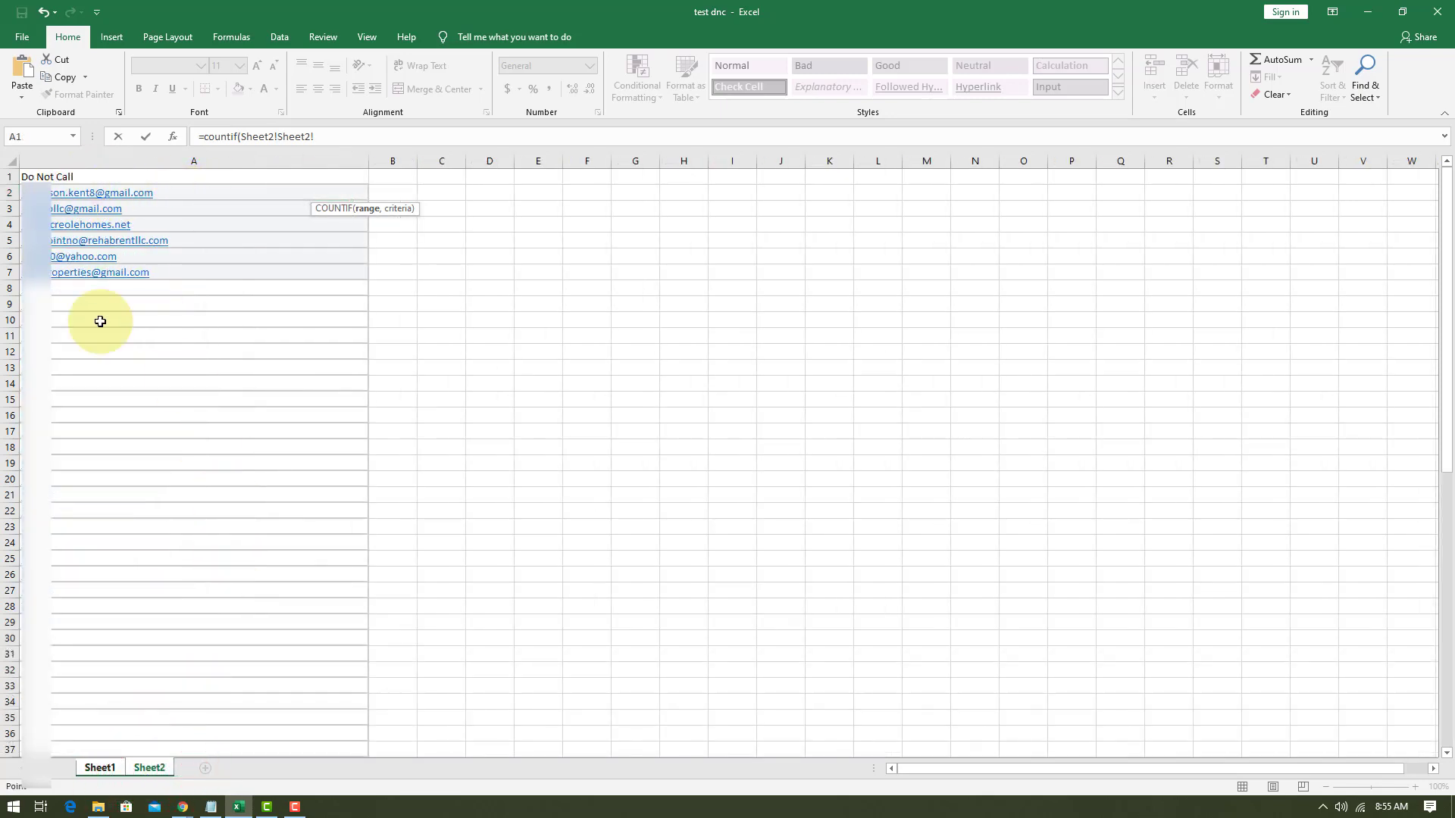
click(89, 767)
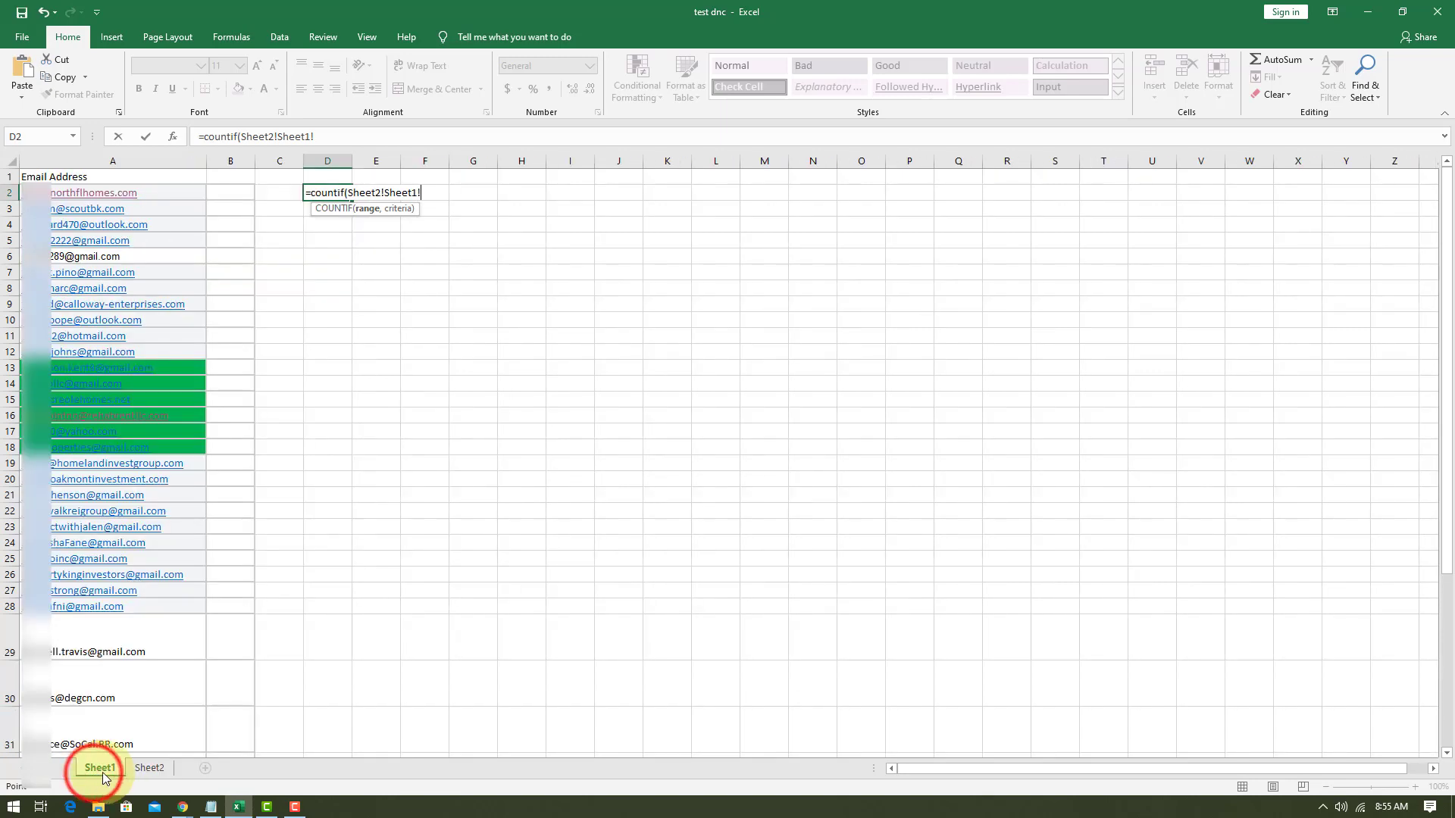
click(362, 137)
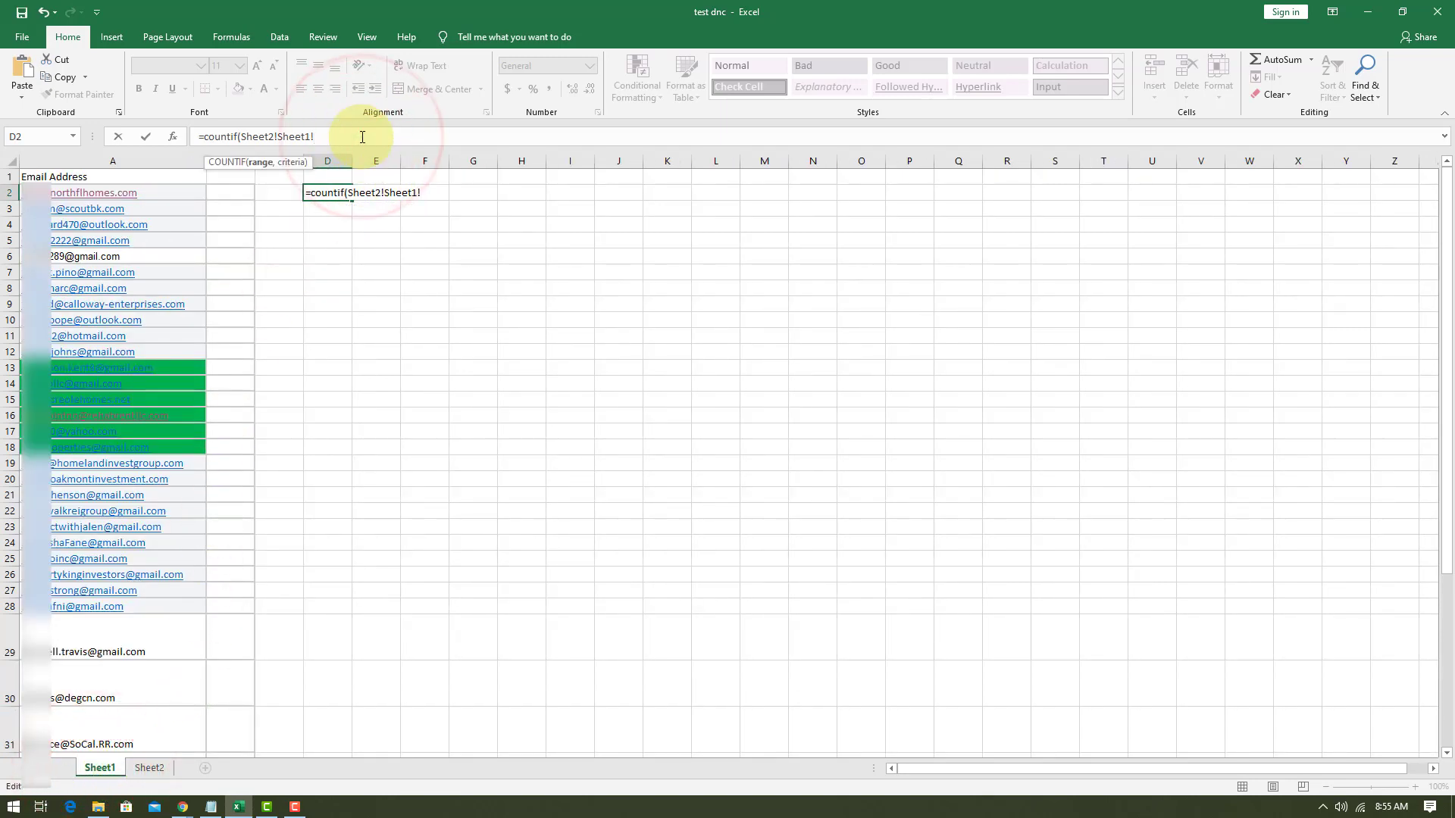
text($A$)
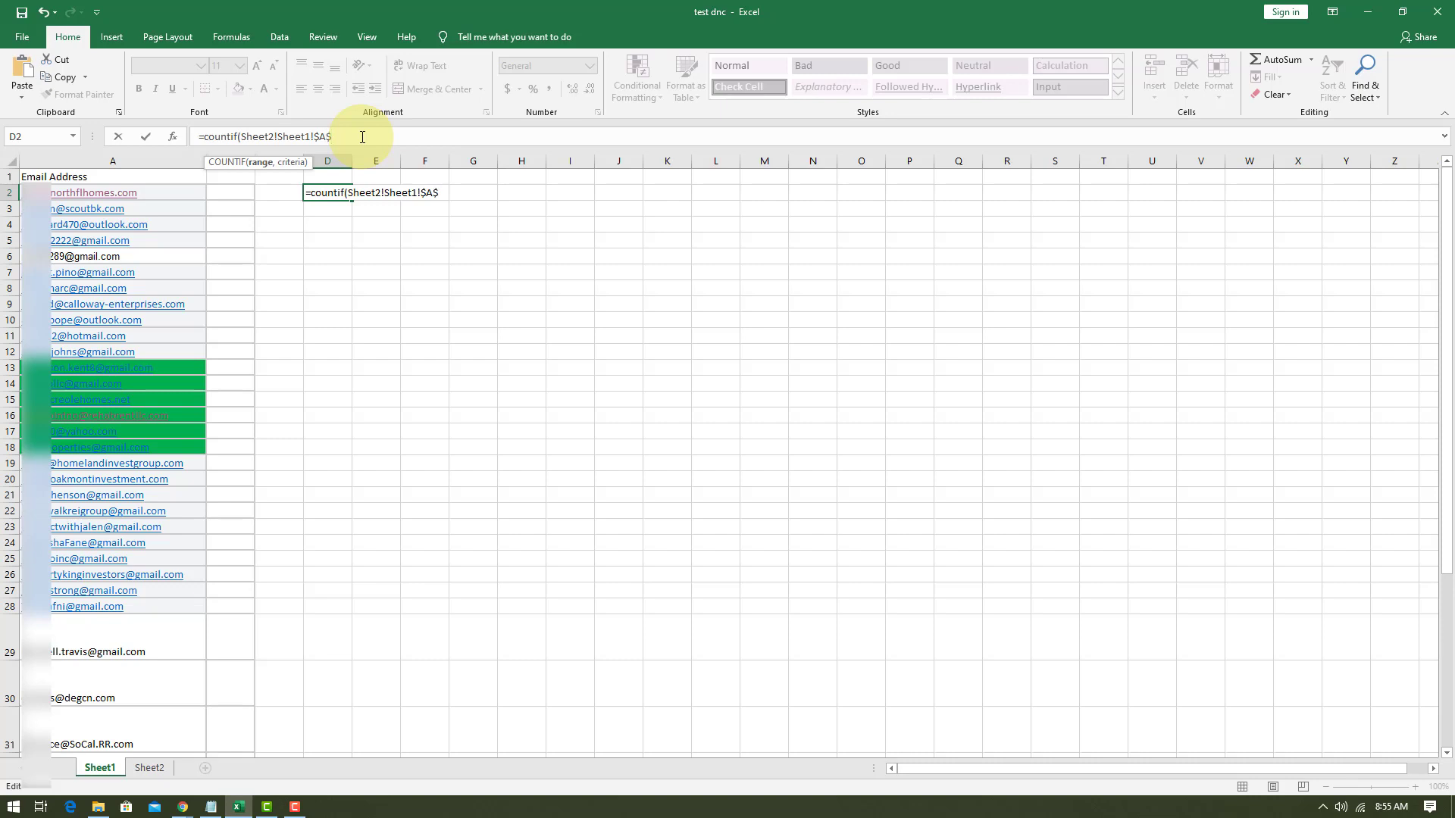
text(2:$A$7)
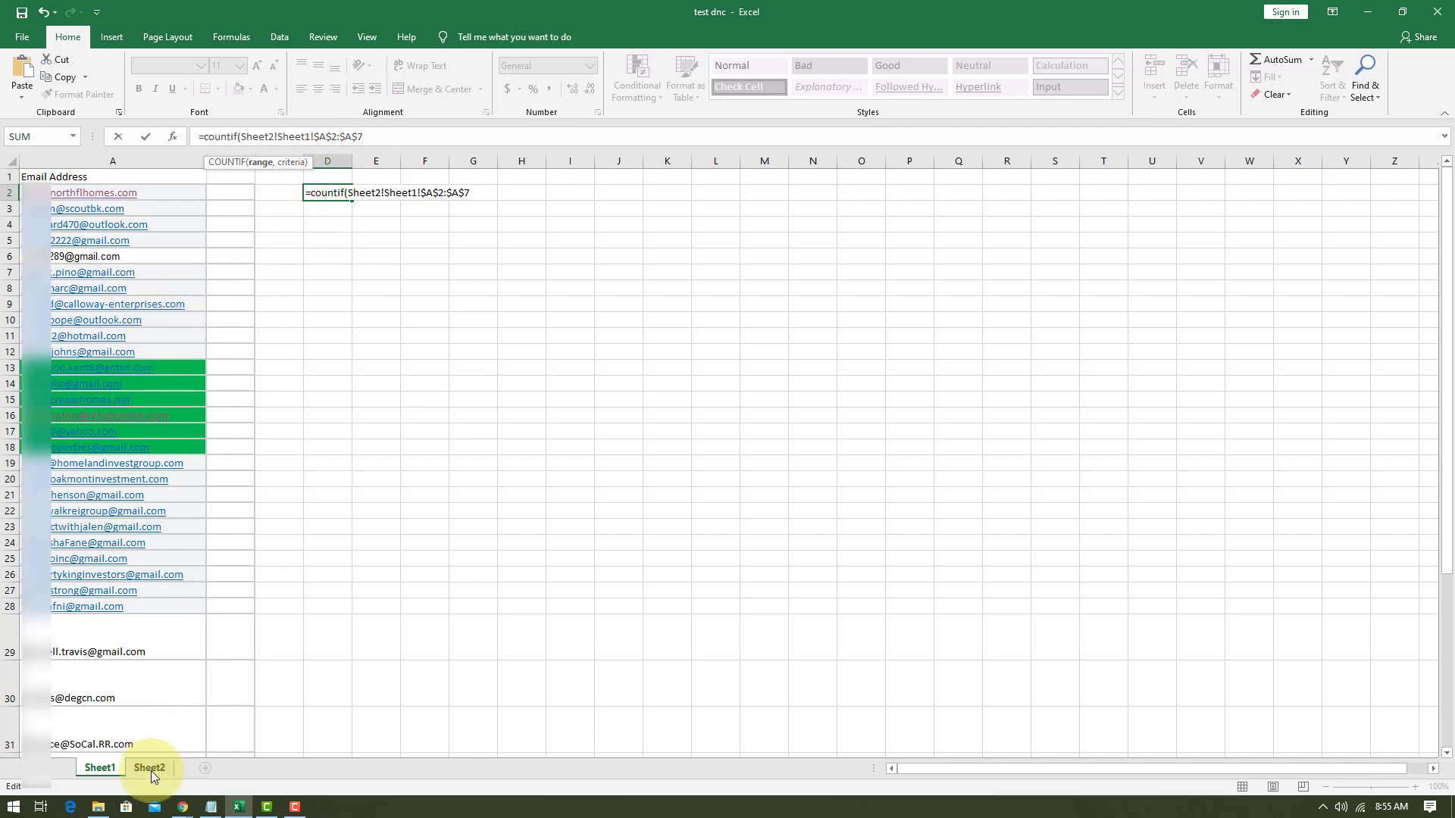
Remove the stray Sheet1! reference so the range in D2's formula reads Sheet2!$A$2:$A$7.
double_click(285, 136)
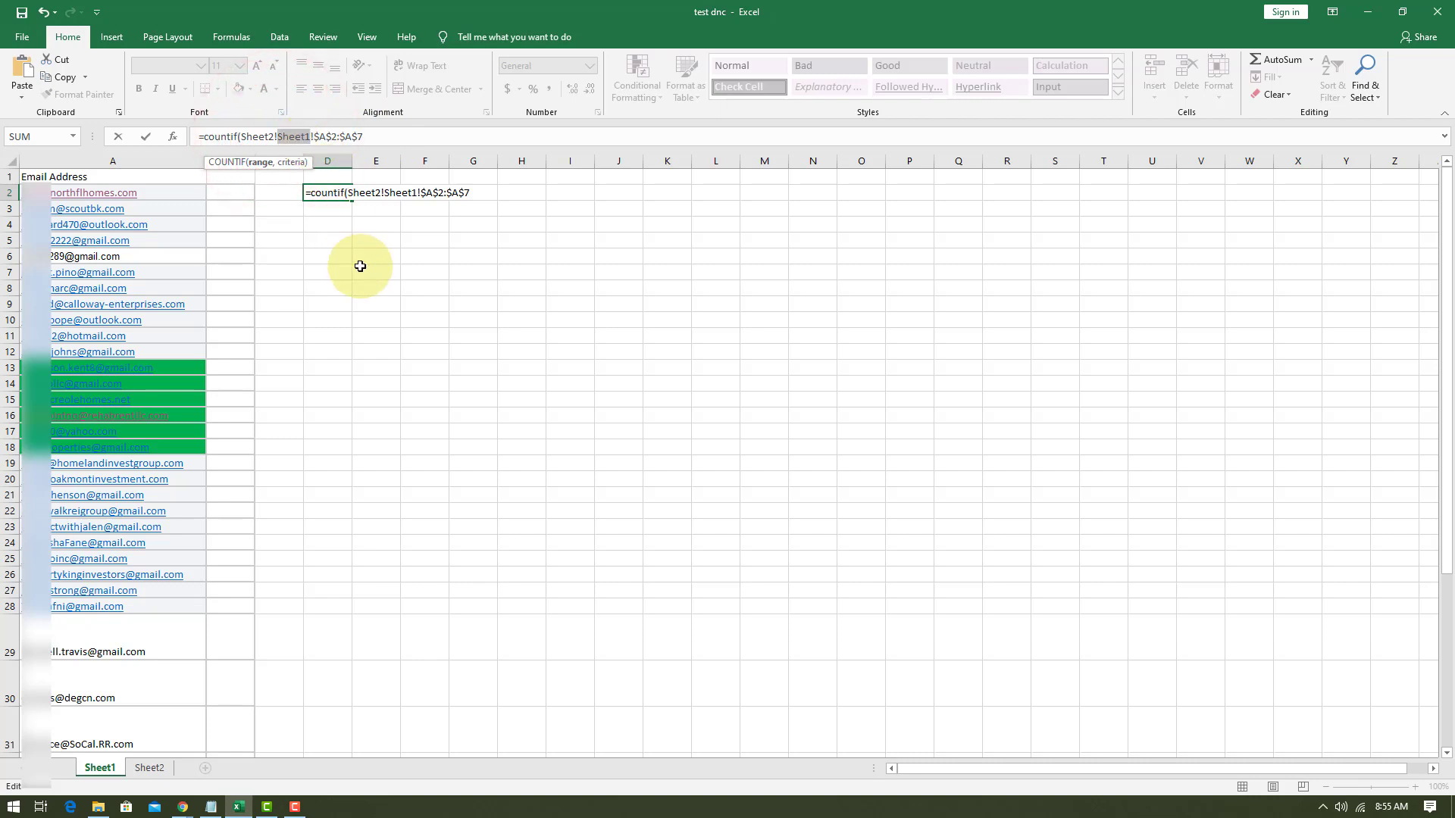
key(BackSpace)
key(BackSpace)
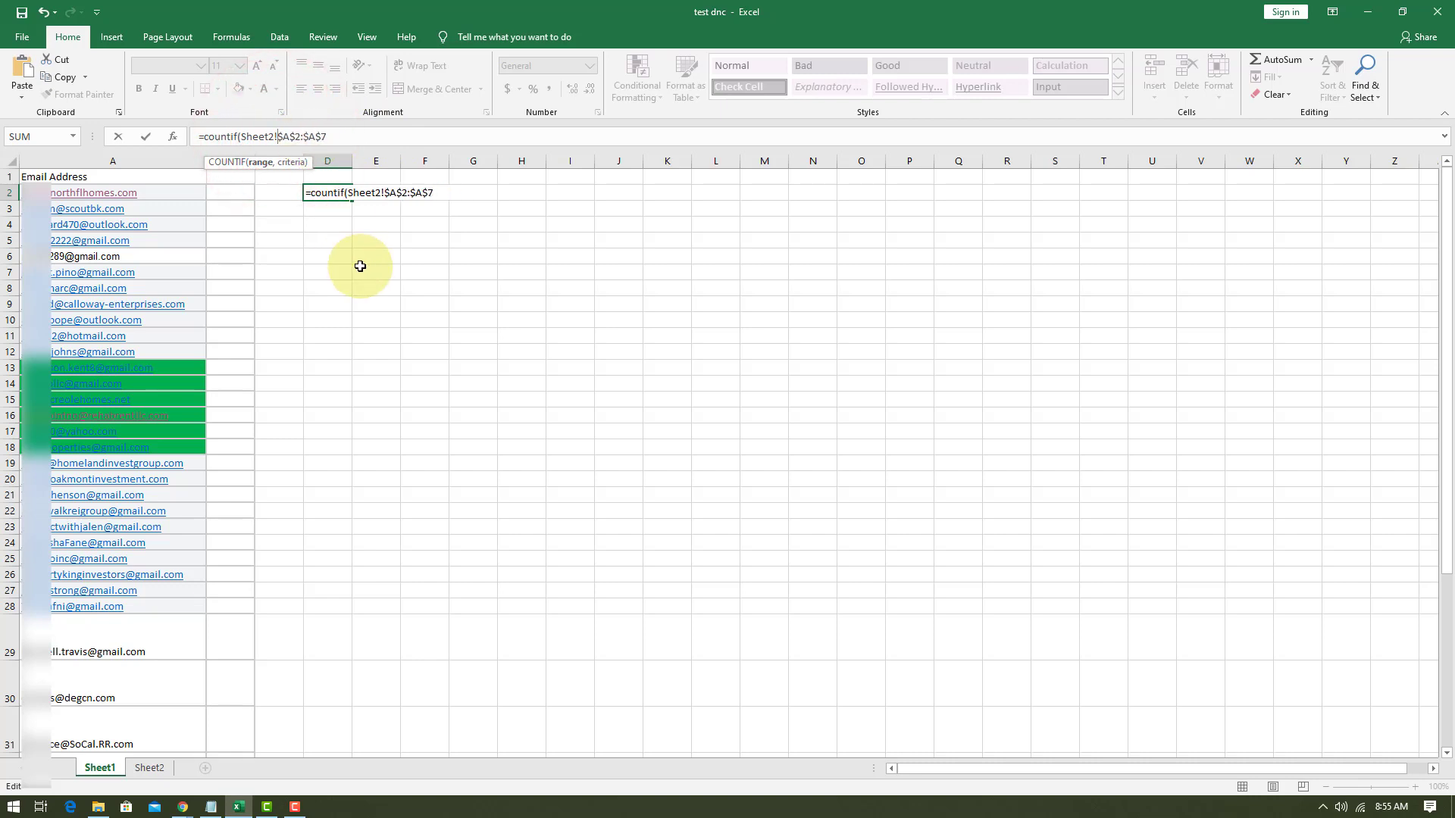
Complete the formula in D2 with A2 as the criteria and the comparison >0, and enter it.
key(Home)
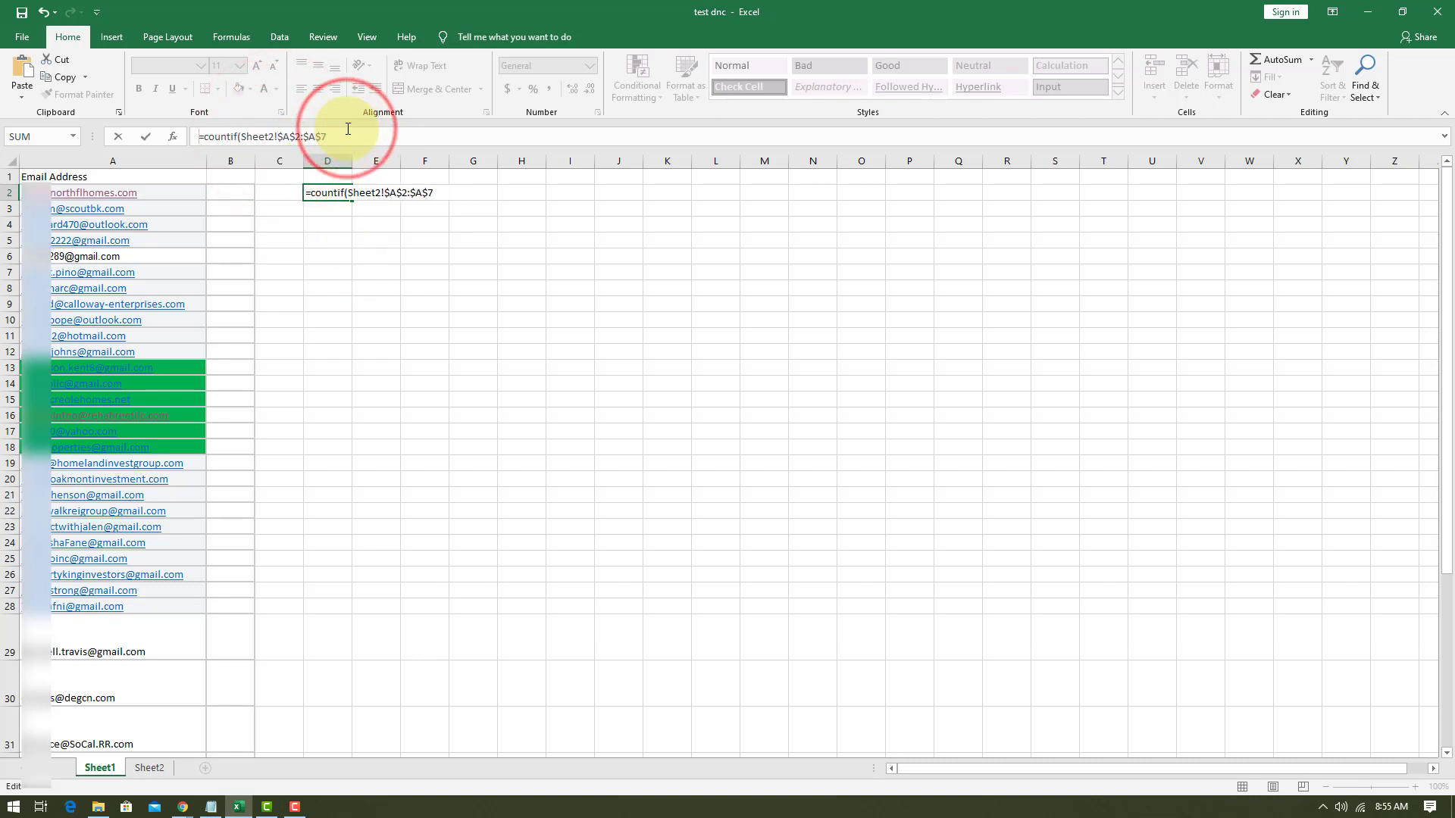
click(342, 135)
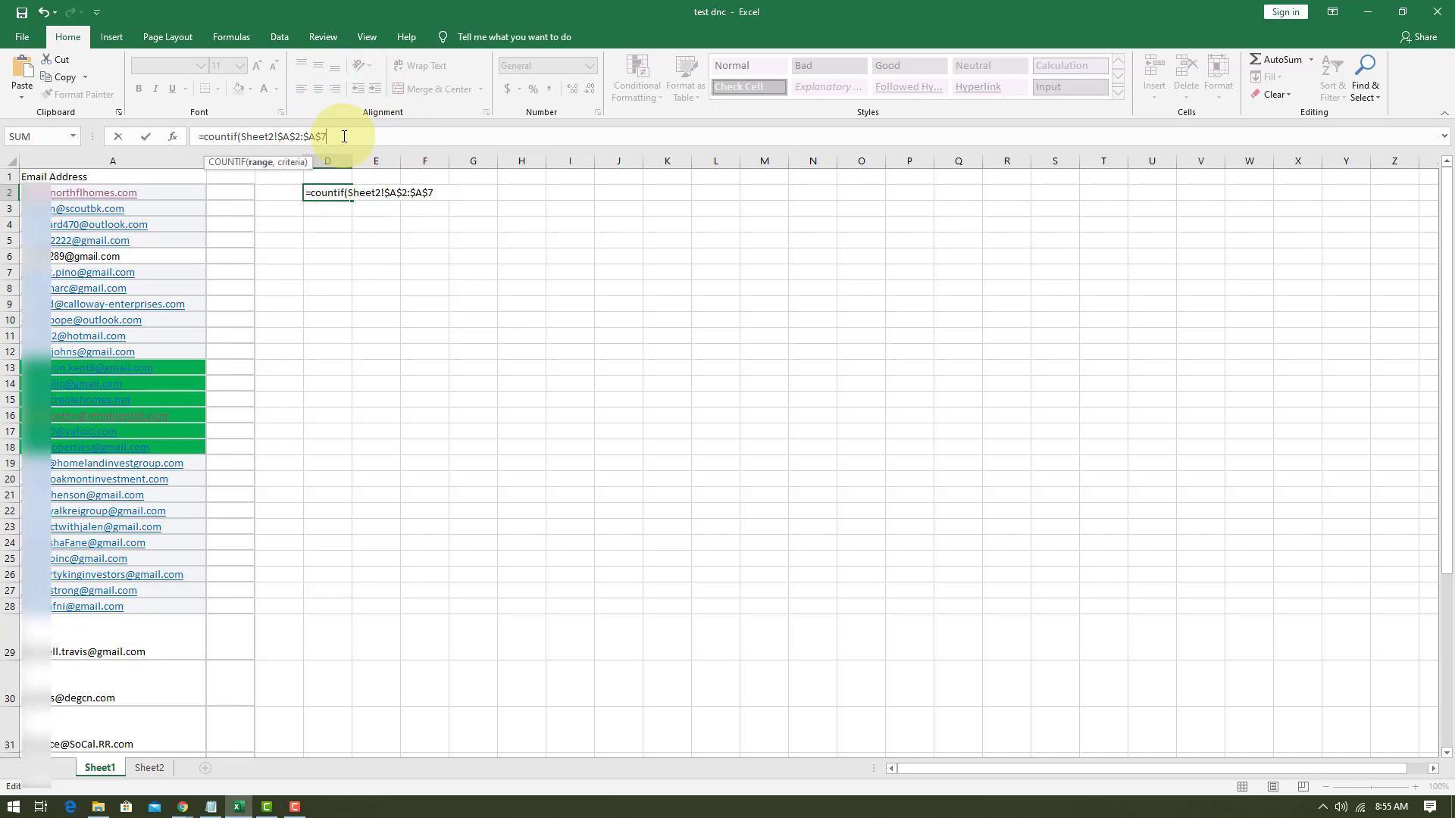
text(,)
text(A)
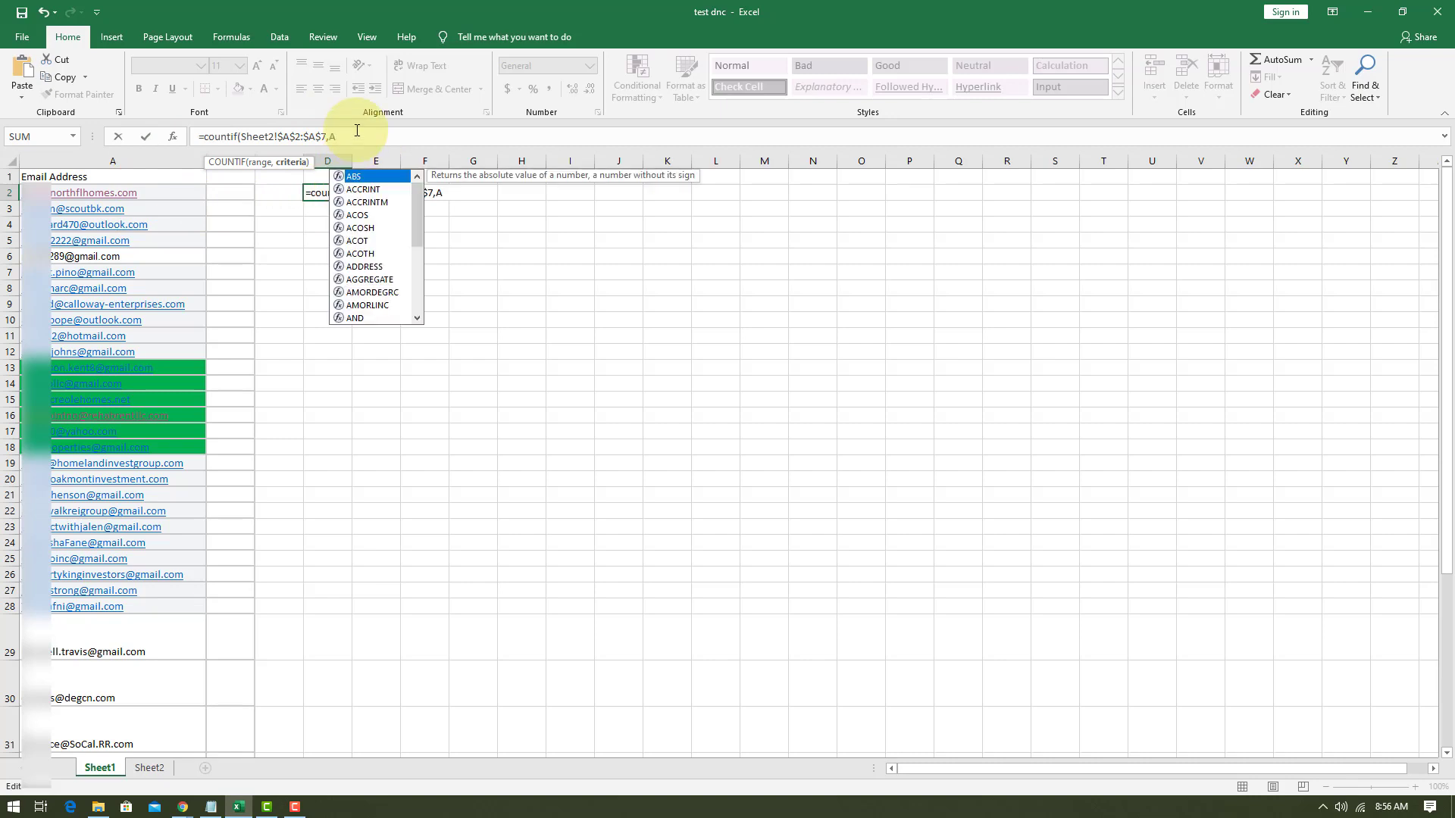
text(2)
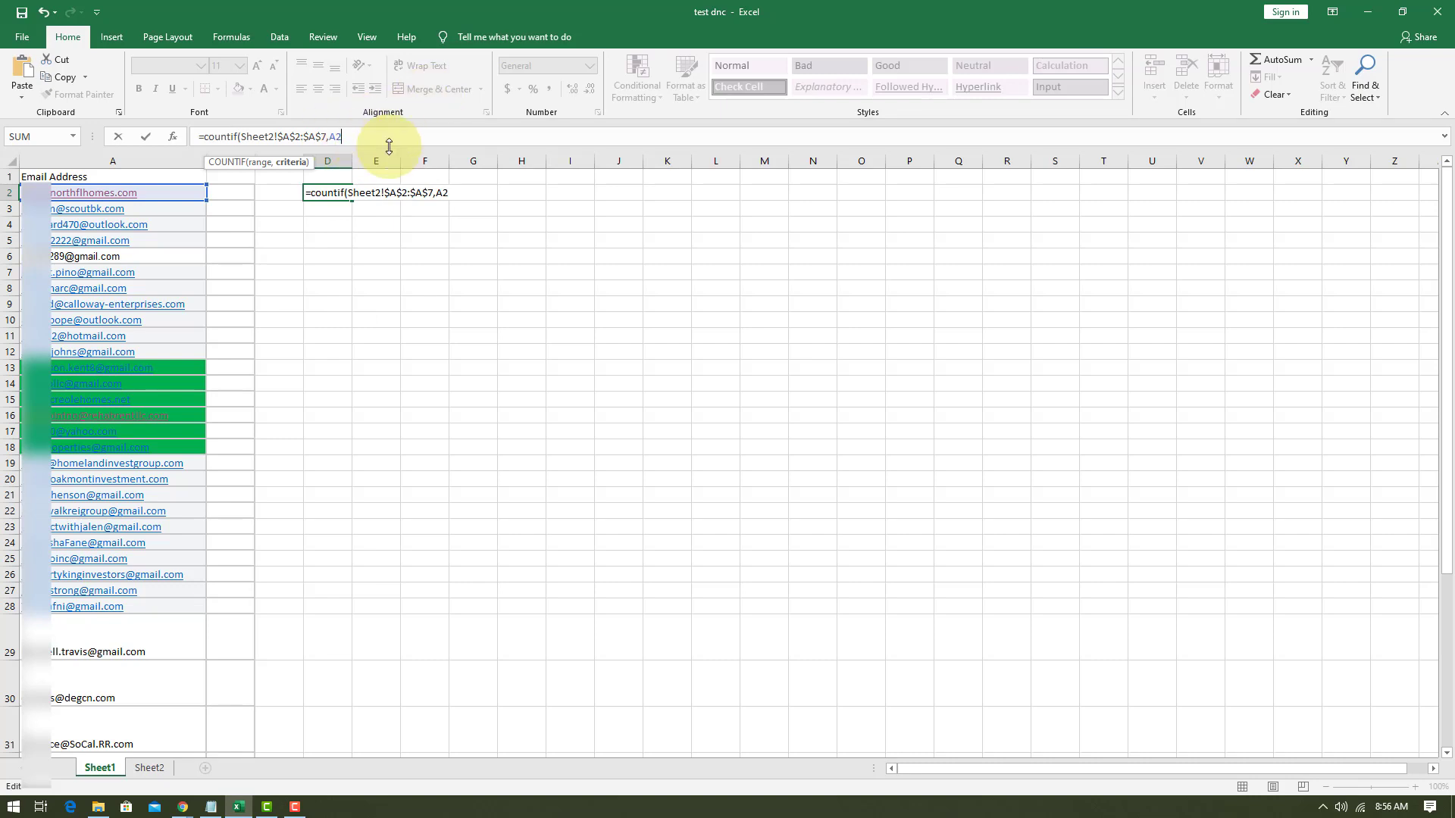
text())
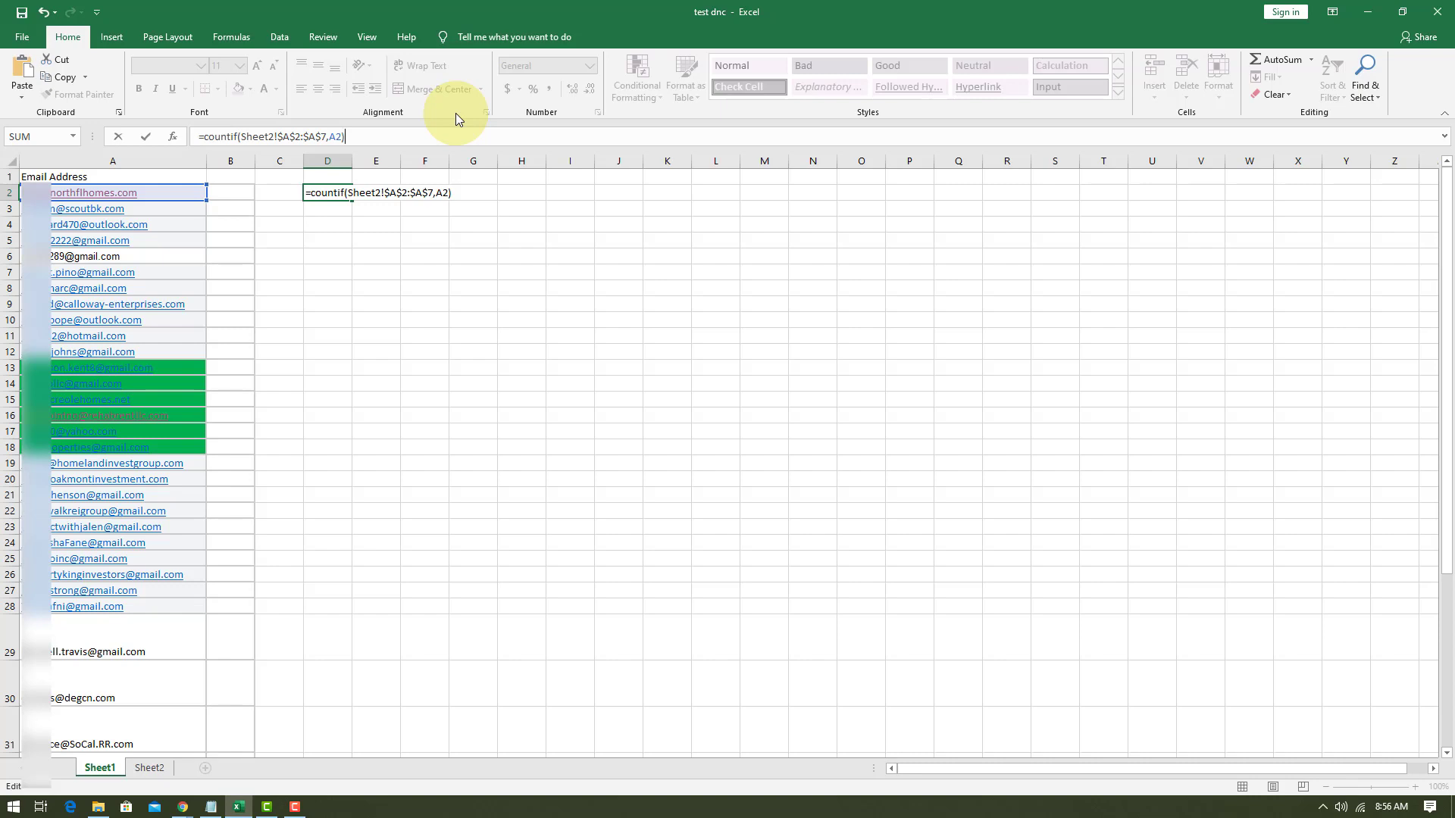
text(>0)
key(Return)
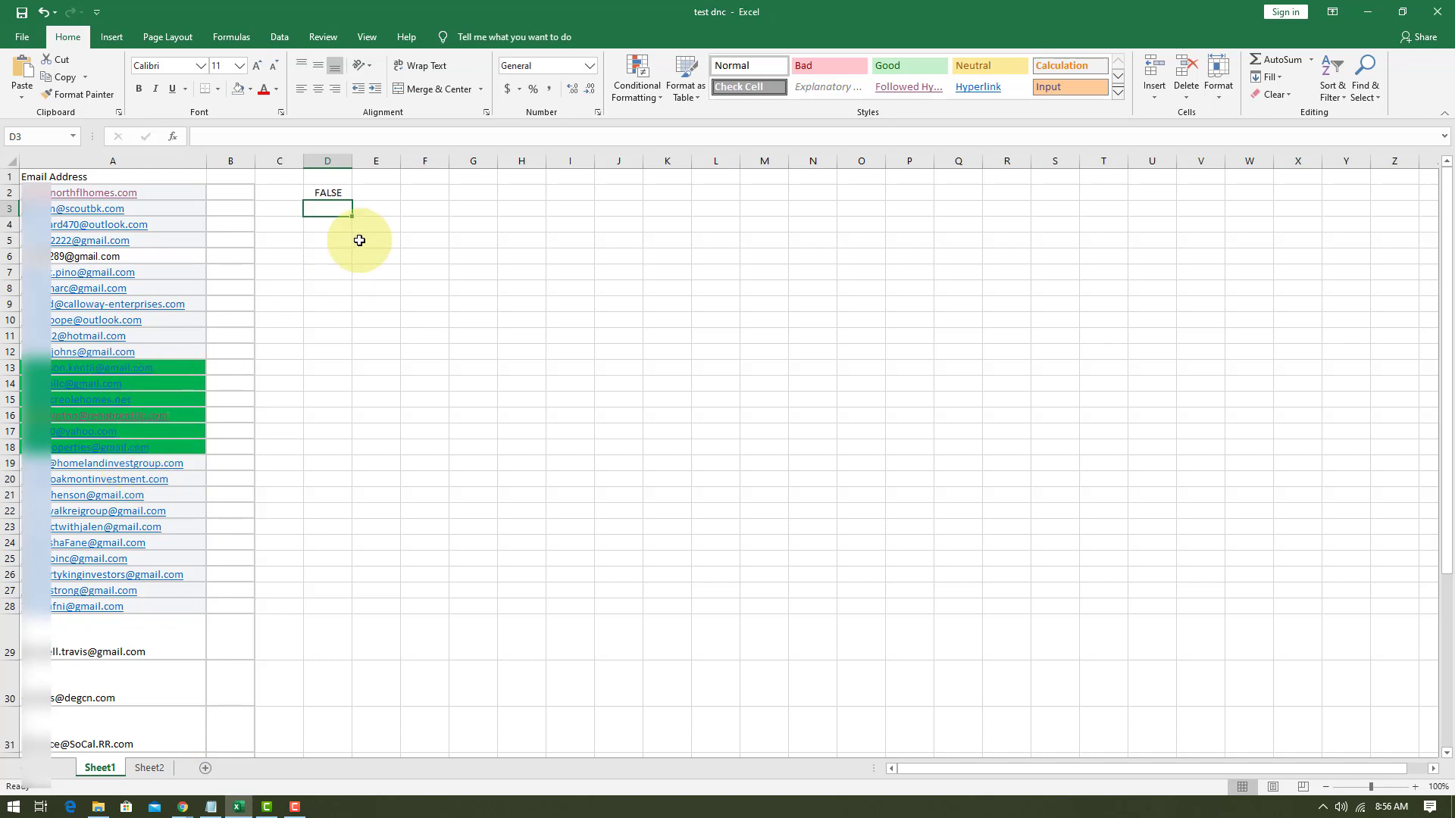
Fill the COUNTIF formula from D2 down through D33, alongside the email addresses.
click(340, 194)
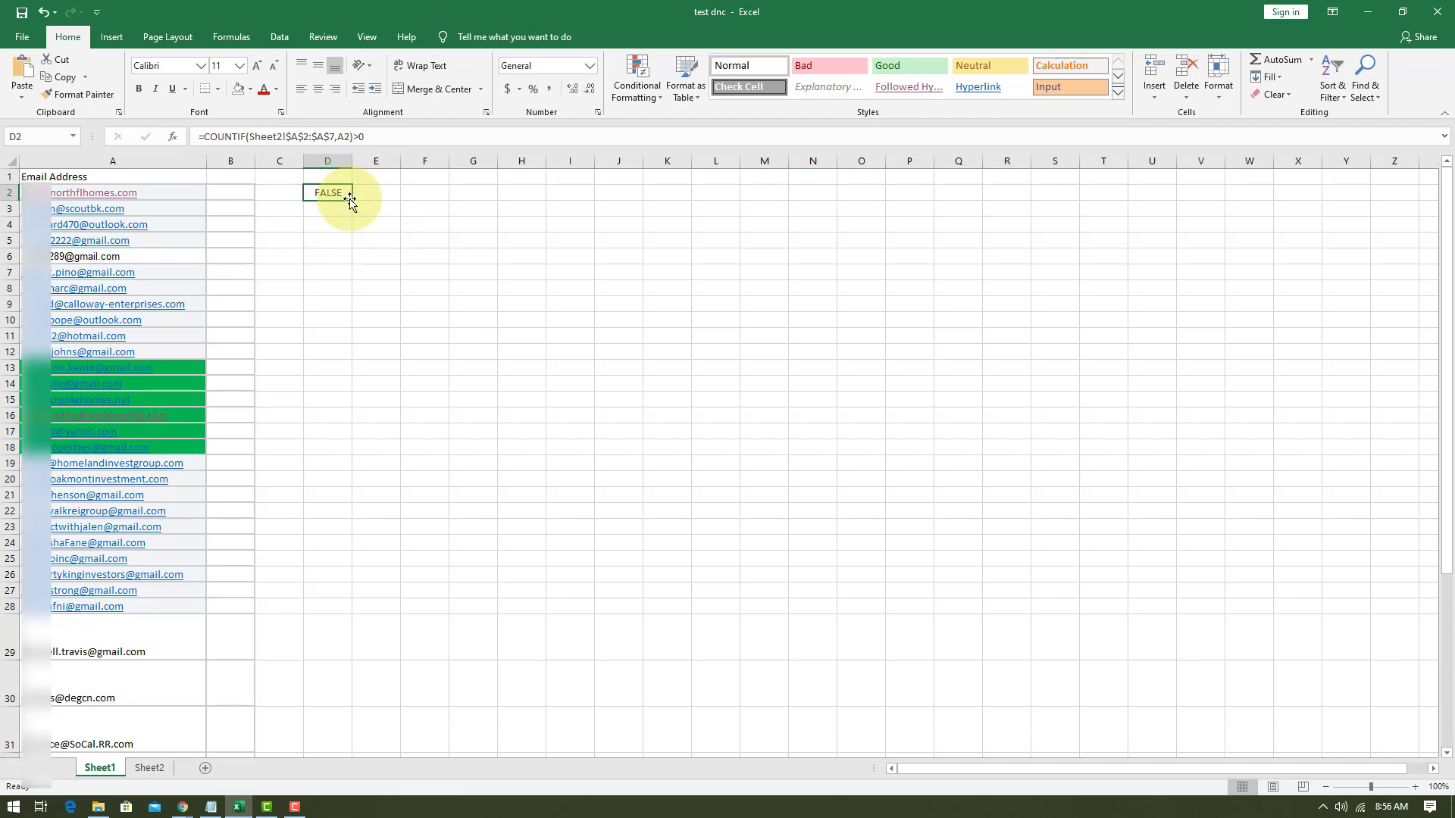
drag(349, 201, 368, 660)
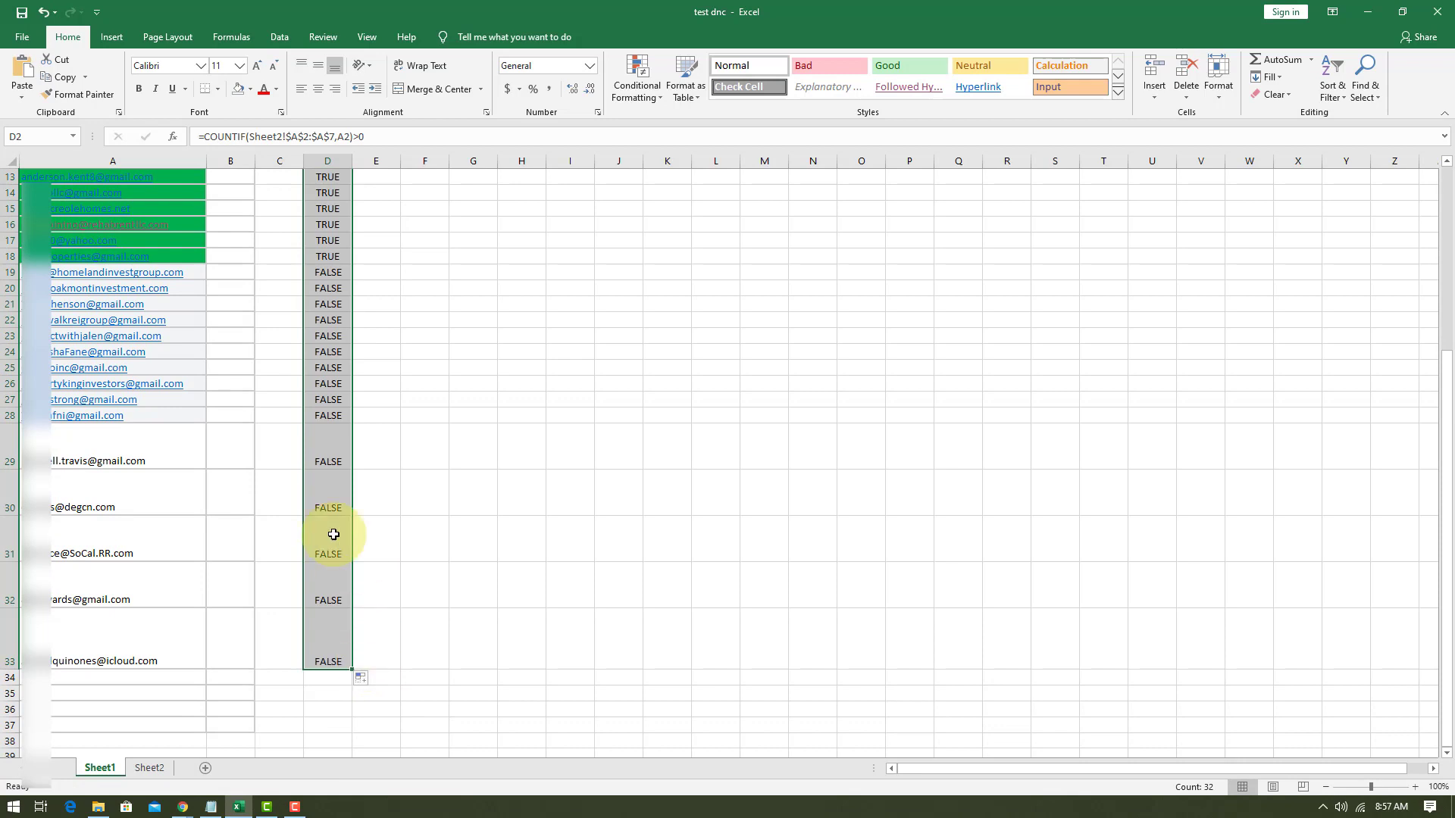
scroll(333, 535, up, 3)
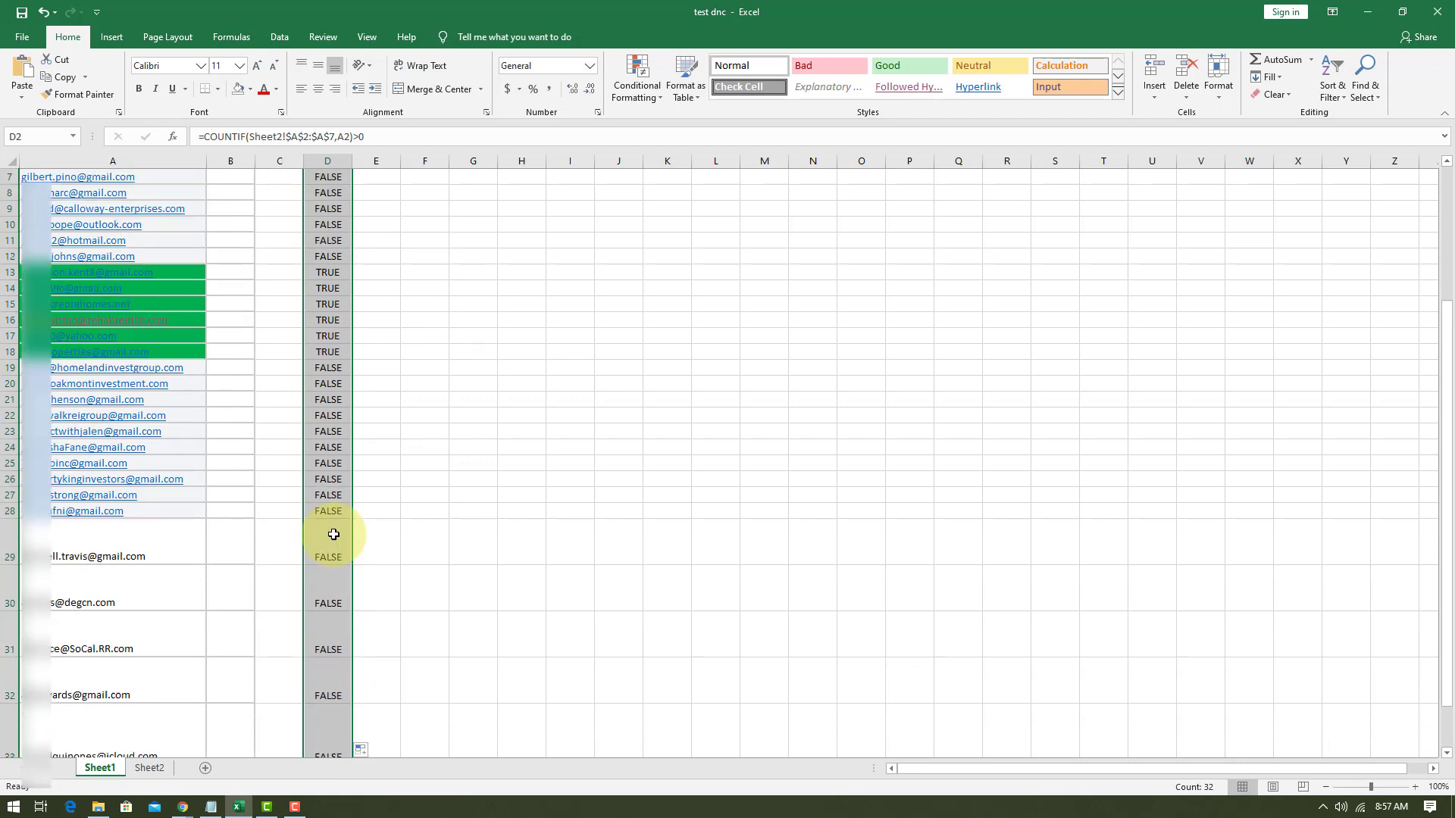
Compare the formula results in D13:D18 with the green email addresses in A13:A18.
click(328, 319)
scroll(328, 240, up, 1)
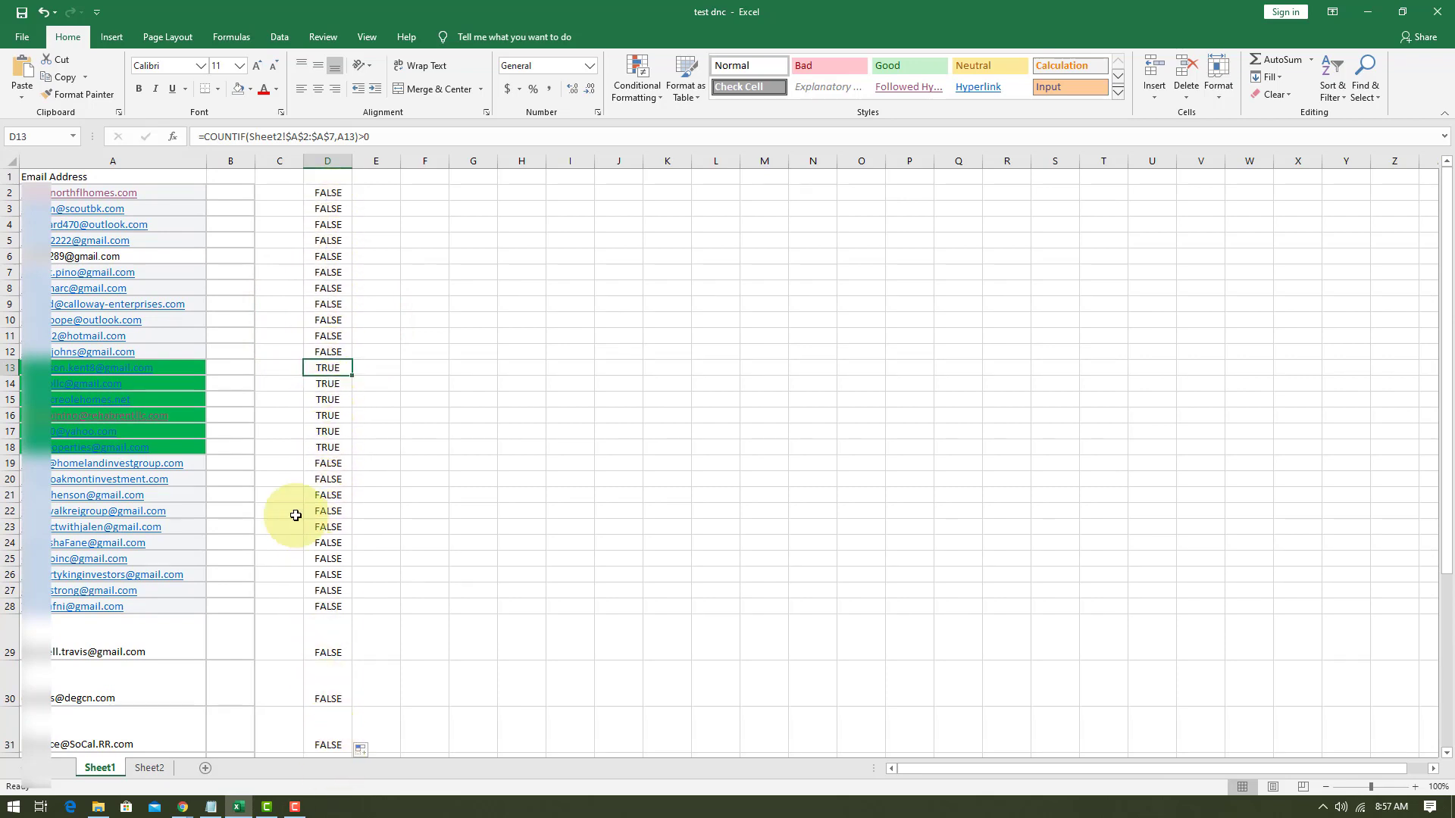
click(170, 367)
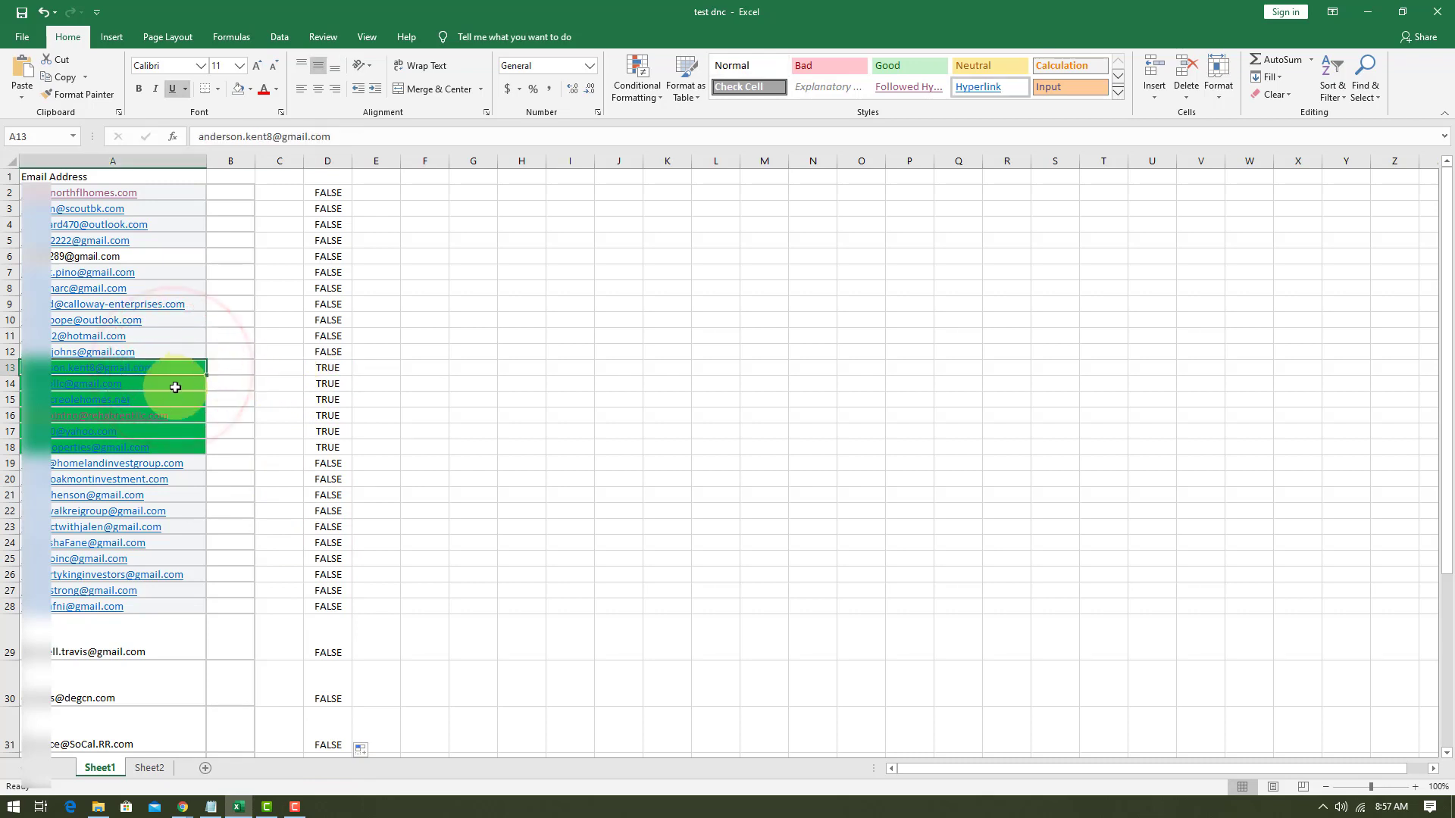
click(169, 385)
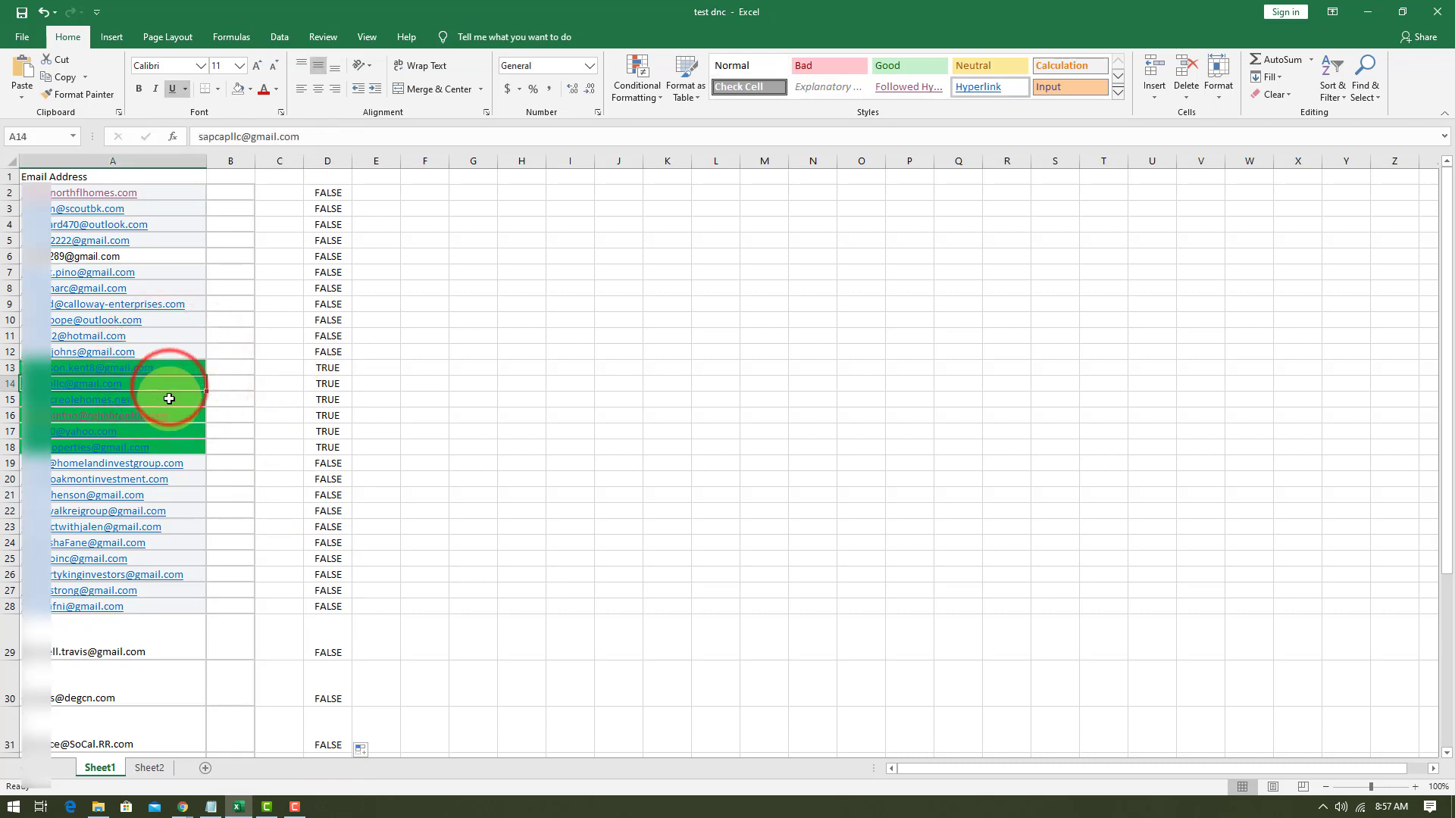
click(169, 416)
click(191, 435)
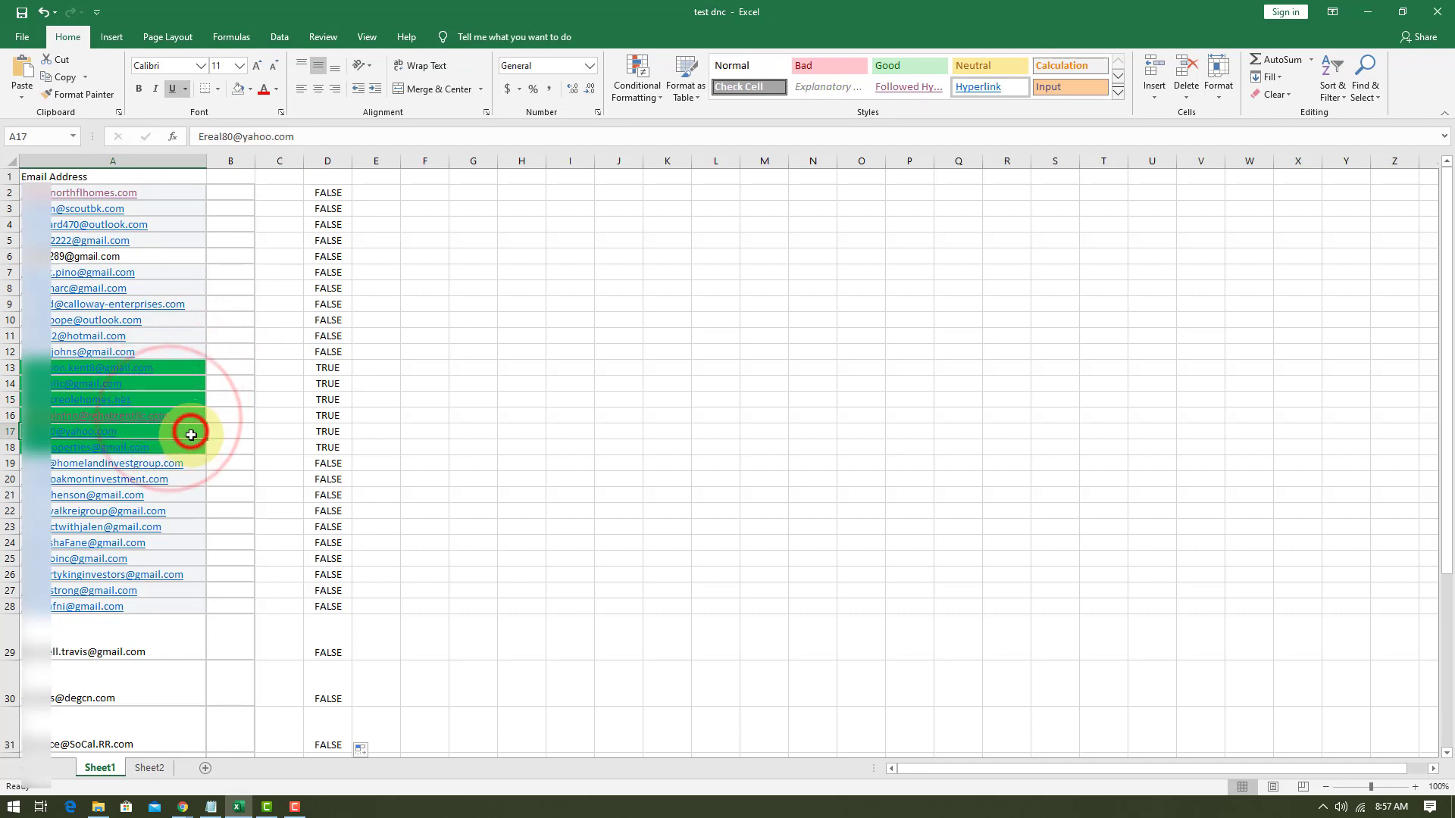
click(192, 447)
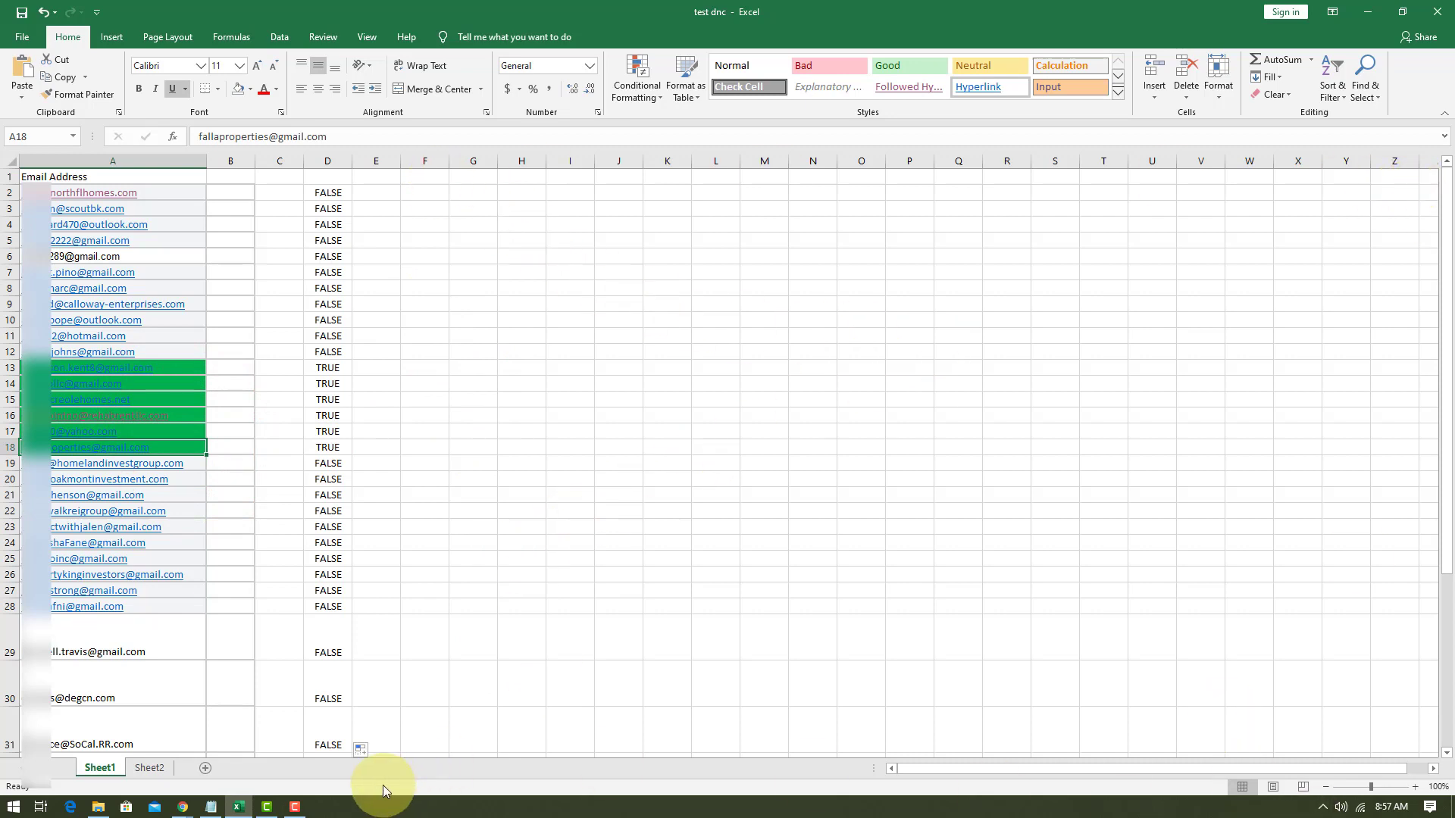
Start a COUNTIF formula in cell H6 whose range refers to sheet2!
click(521, 255)
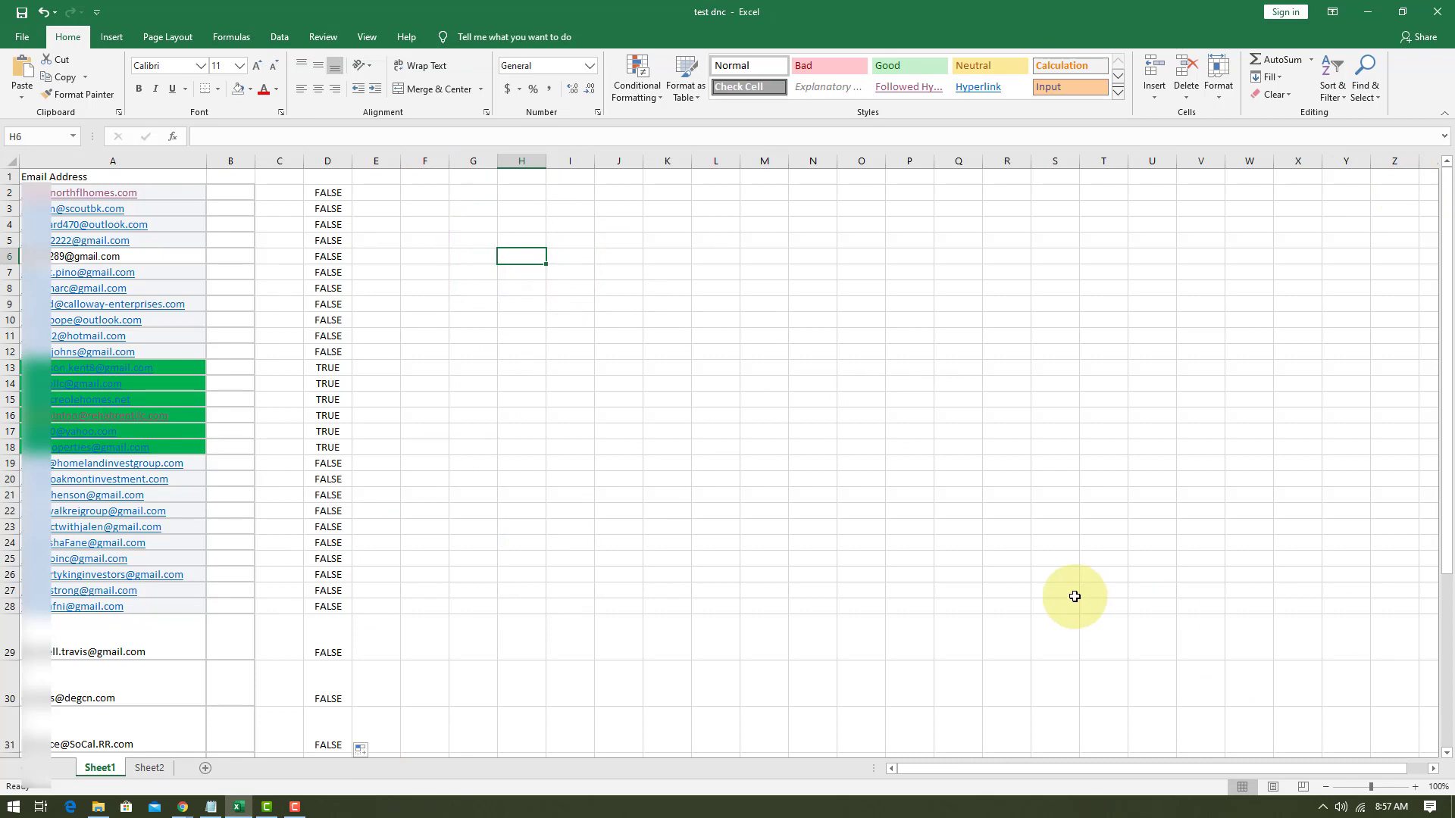
text(=)
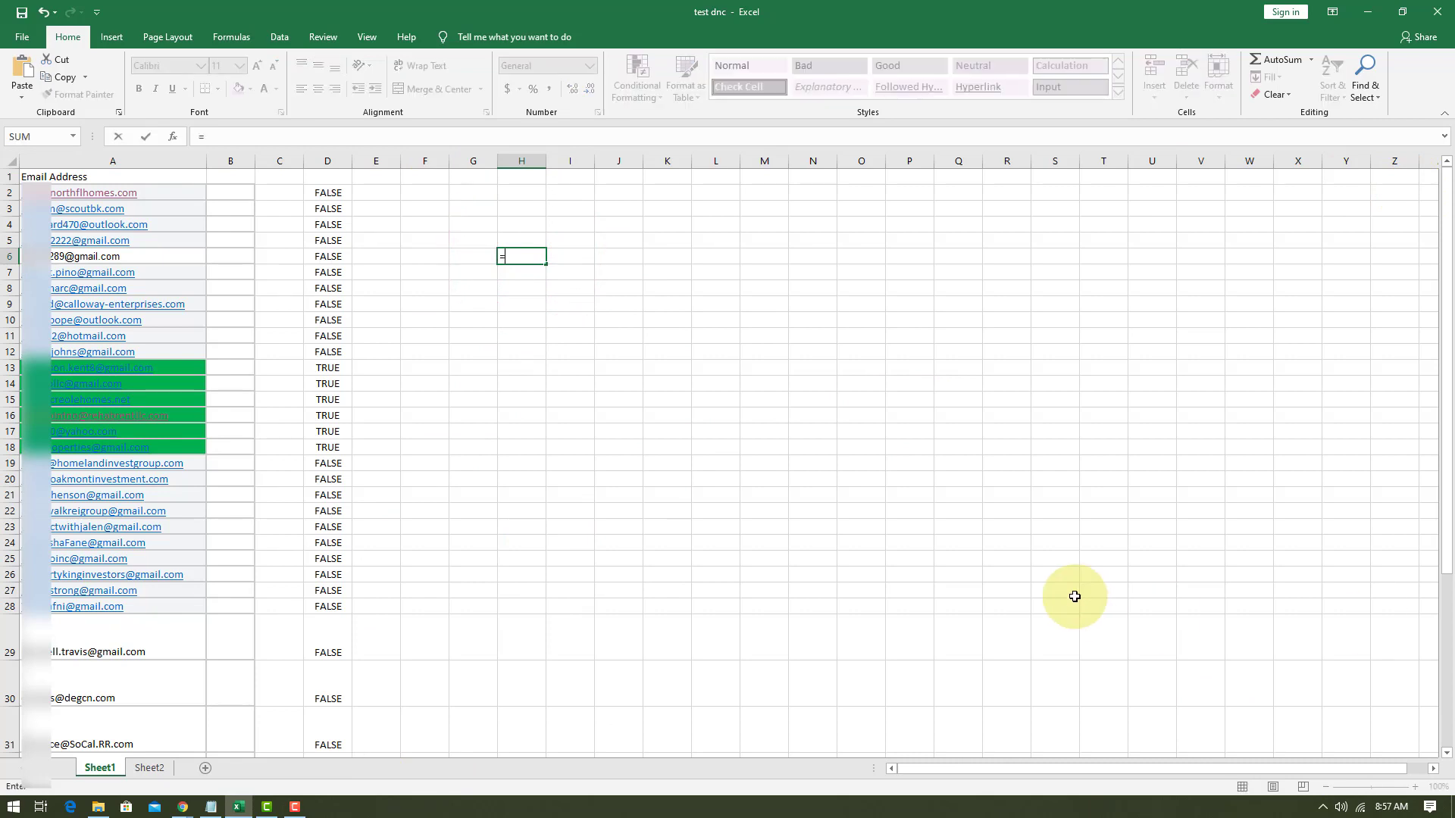
text(c)
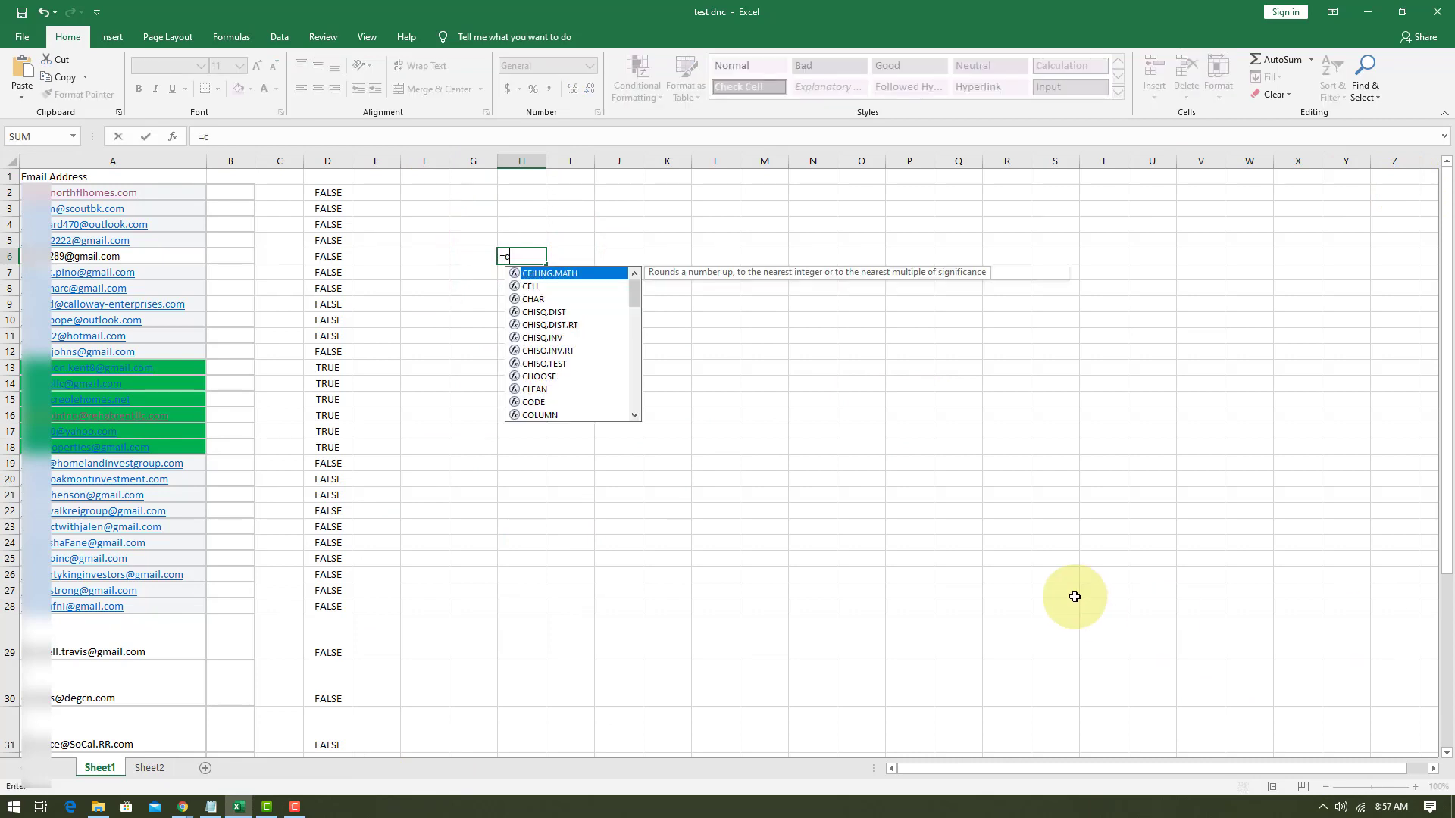
text(ountif)
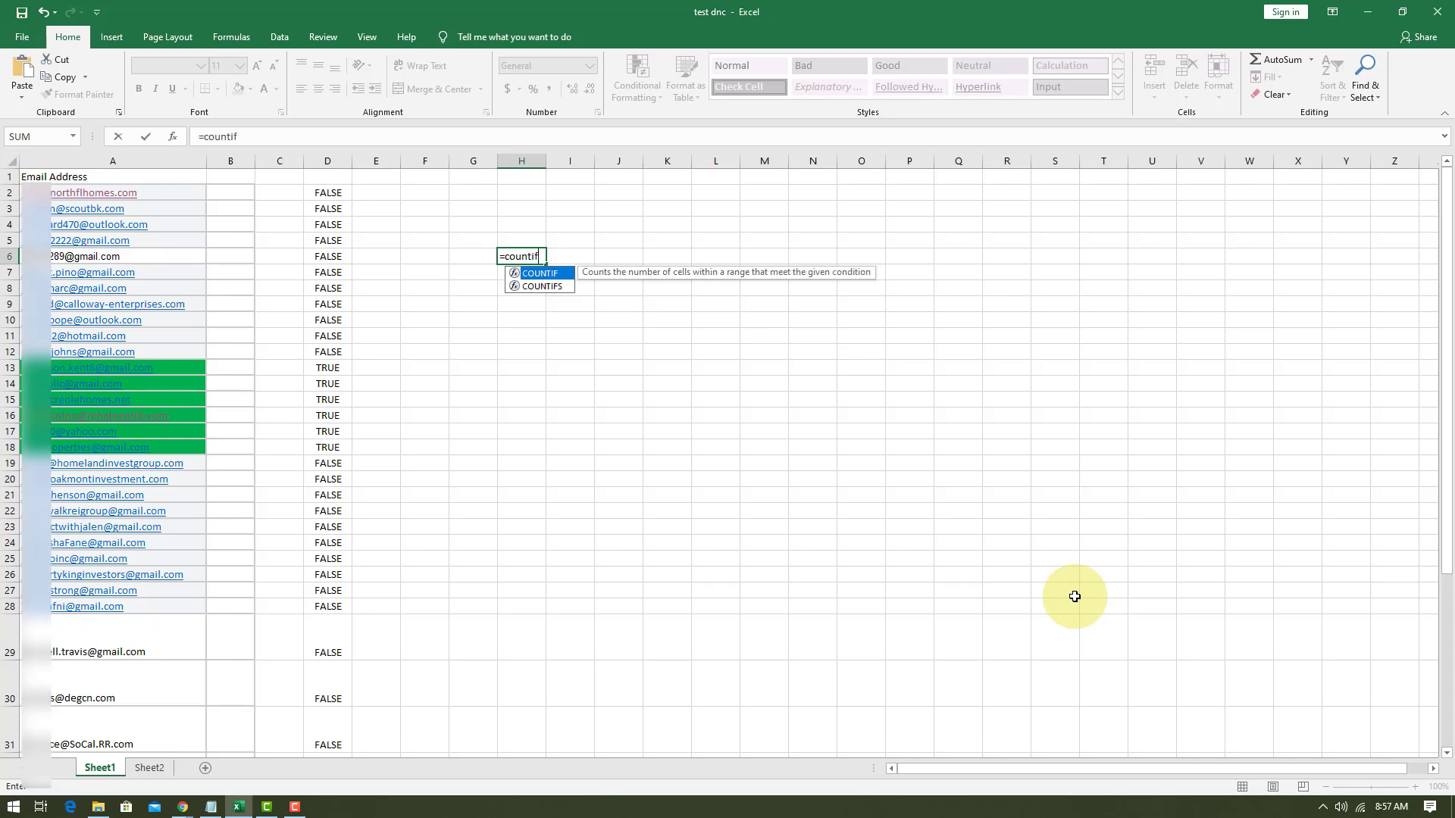
text(()
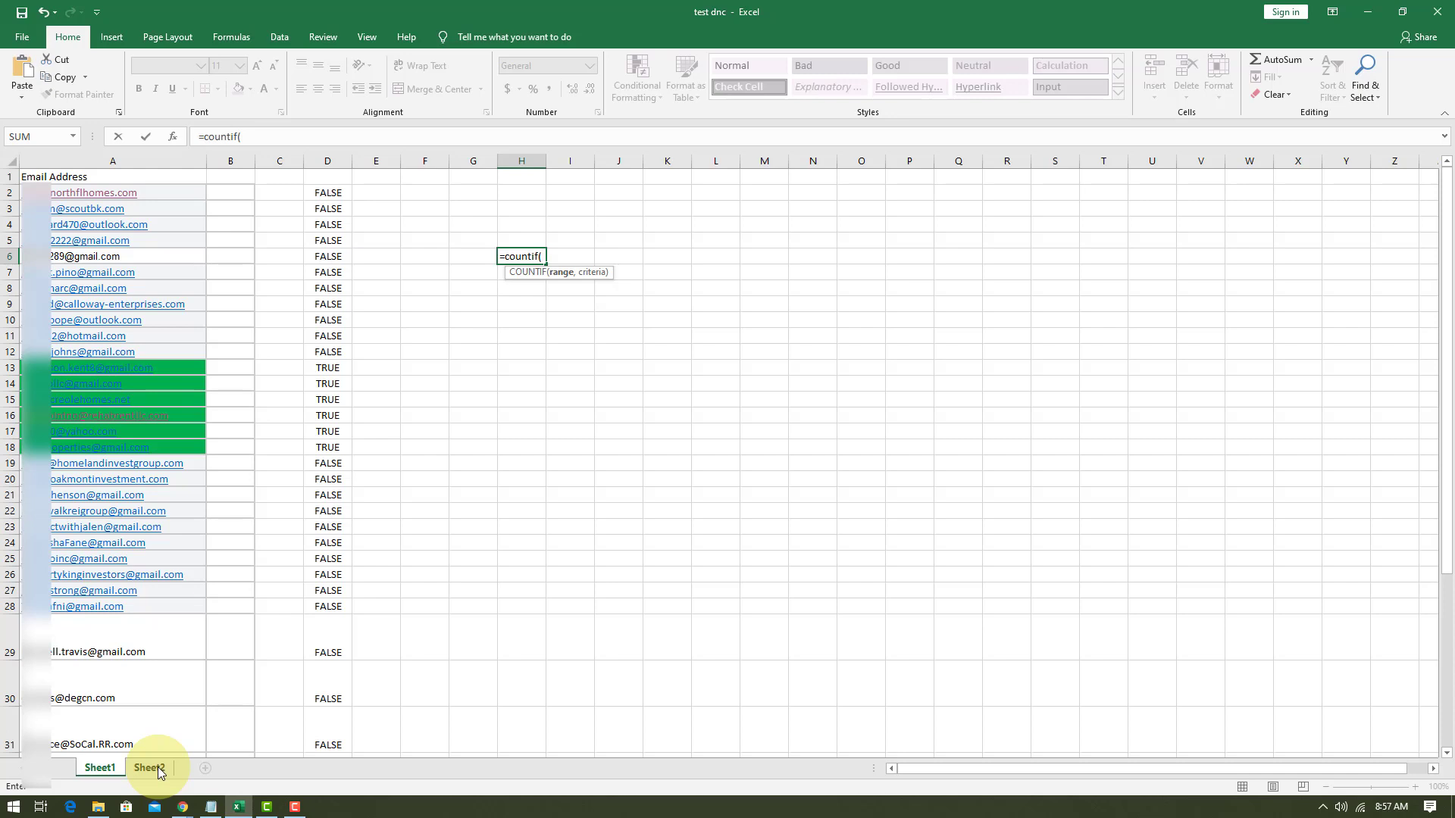
text(sheet)
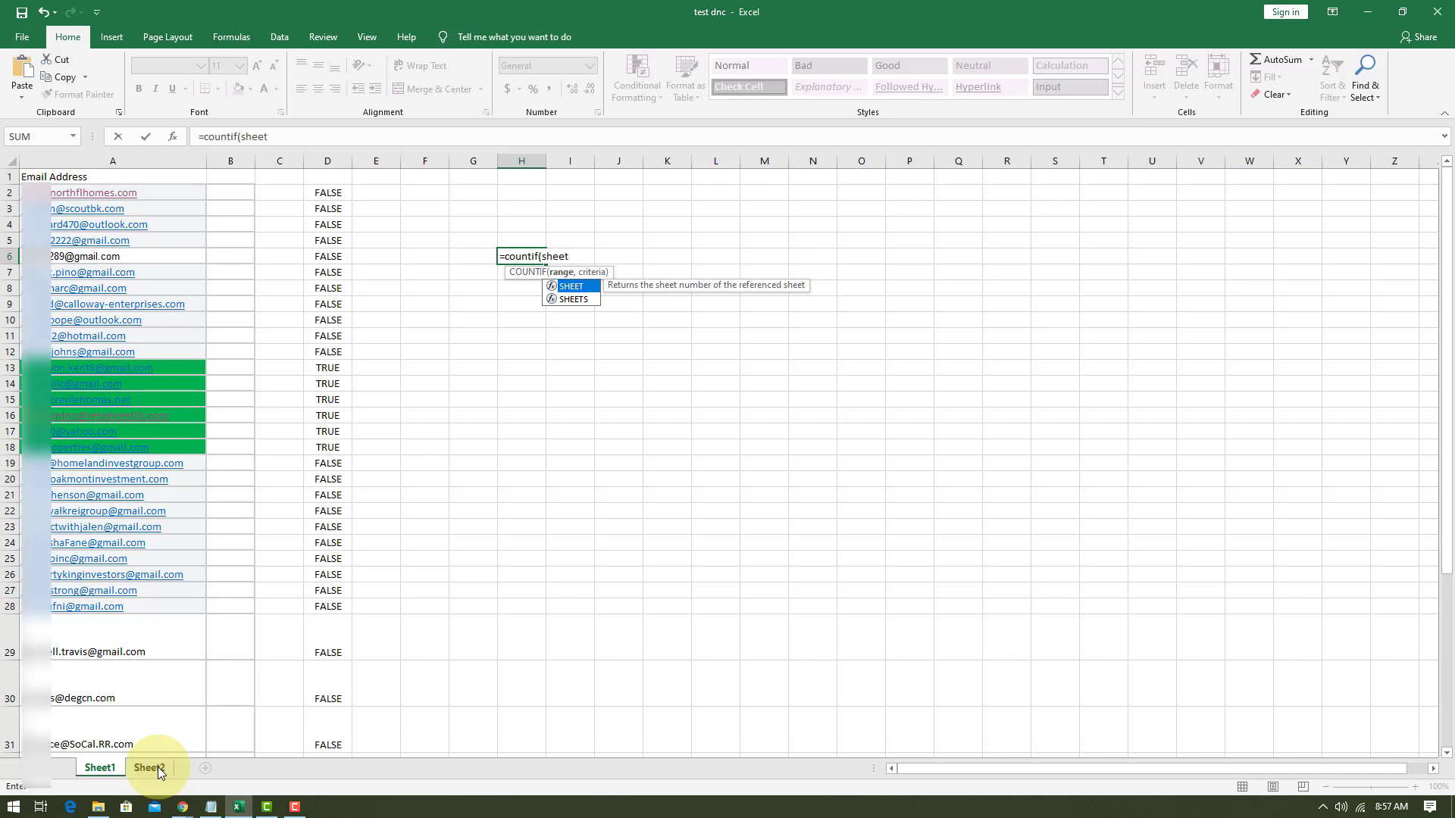
text(2!)
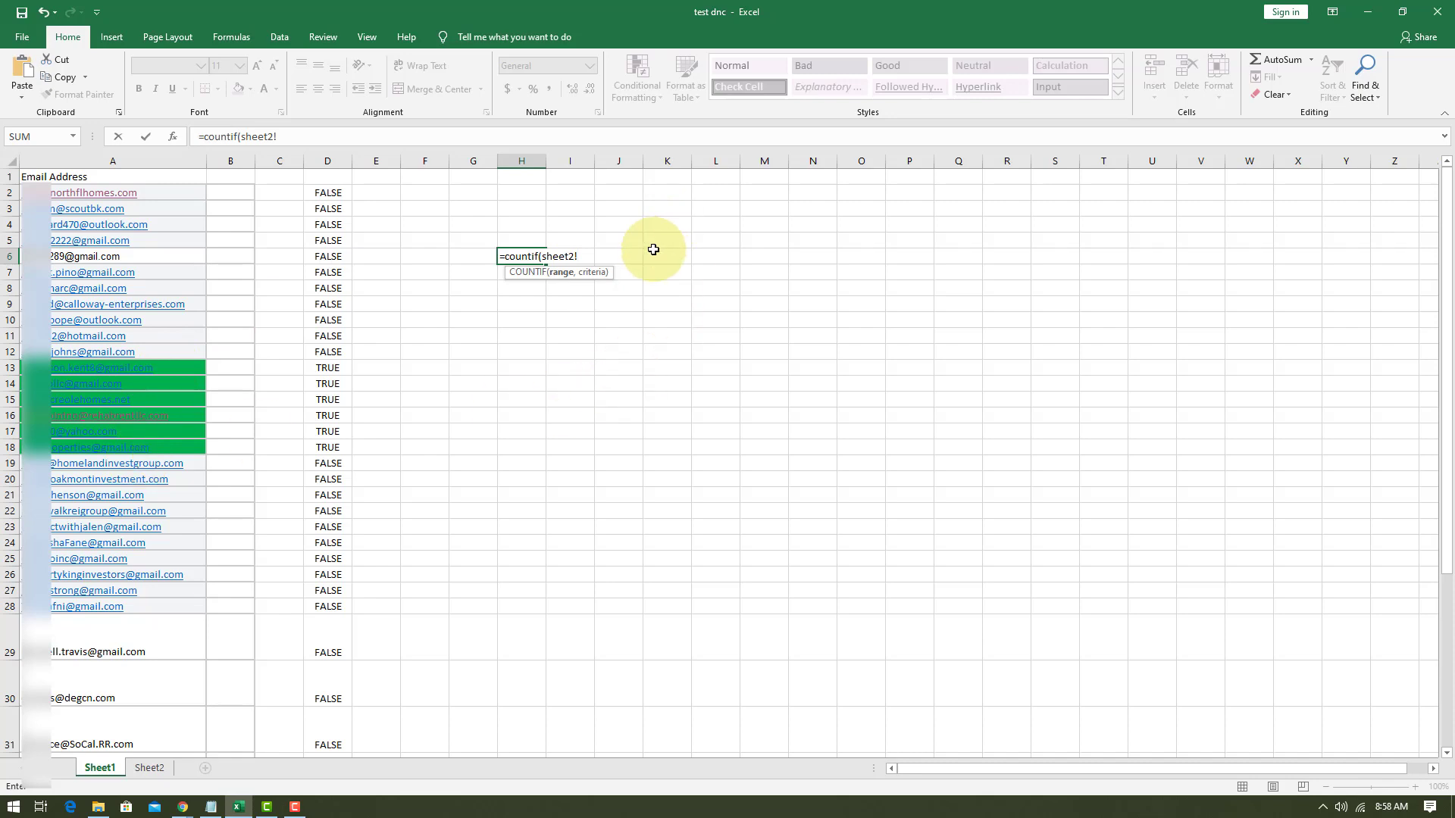
Enter the absolute range $A$2:$A$7 after sheet2! in H6's COUNTIF formula, followed by the argument separator.
text($A$2:$A$7,)
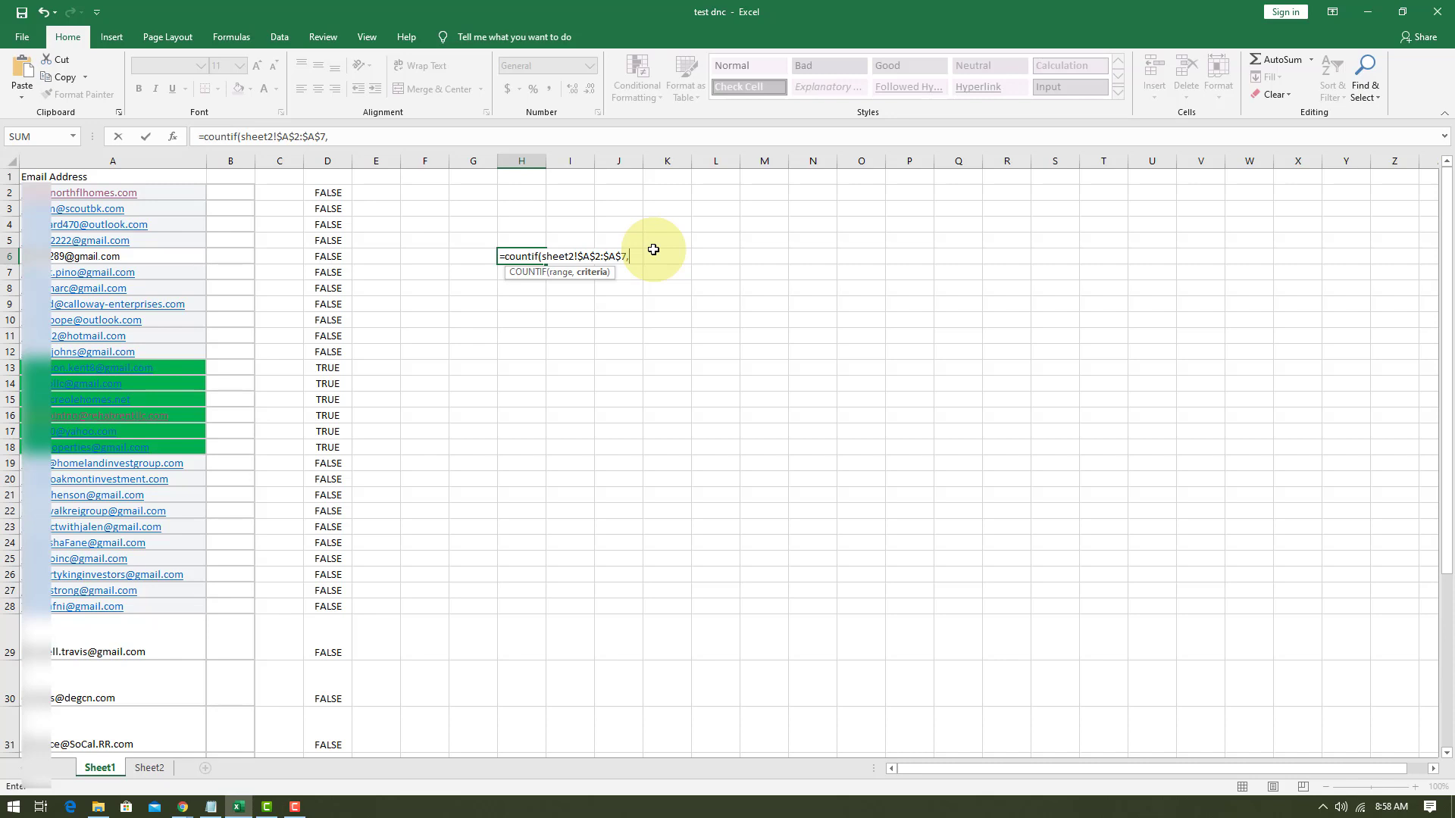
Add A2 as the criteria in H6's formula, close the COUNTIF function and append the greater-than comparison.
text(A2)
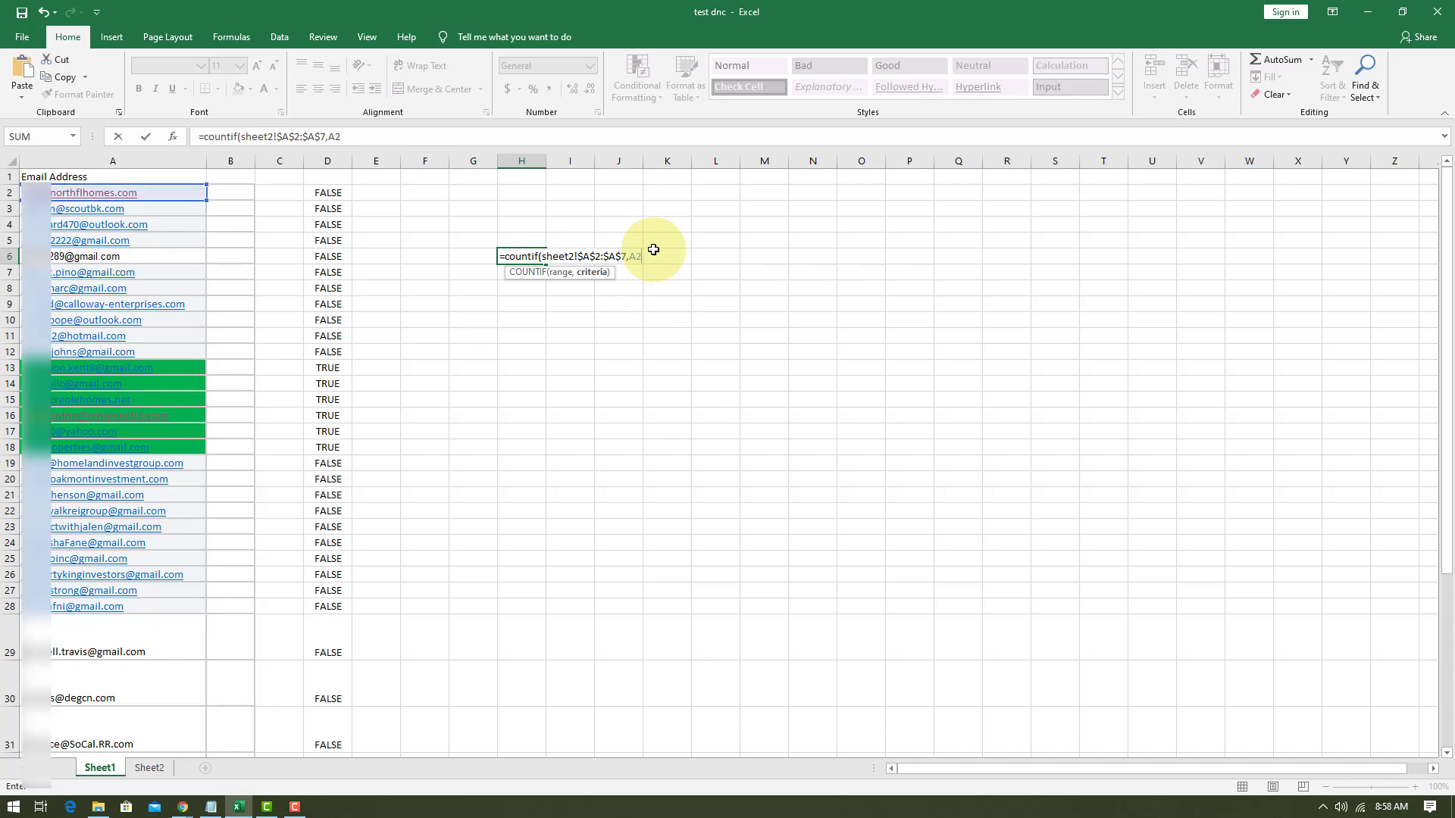
text())
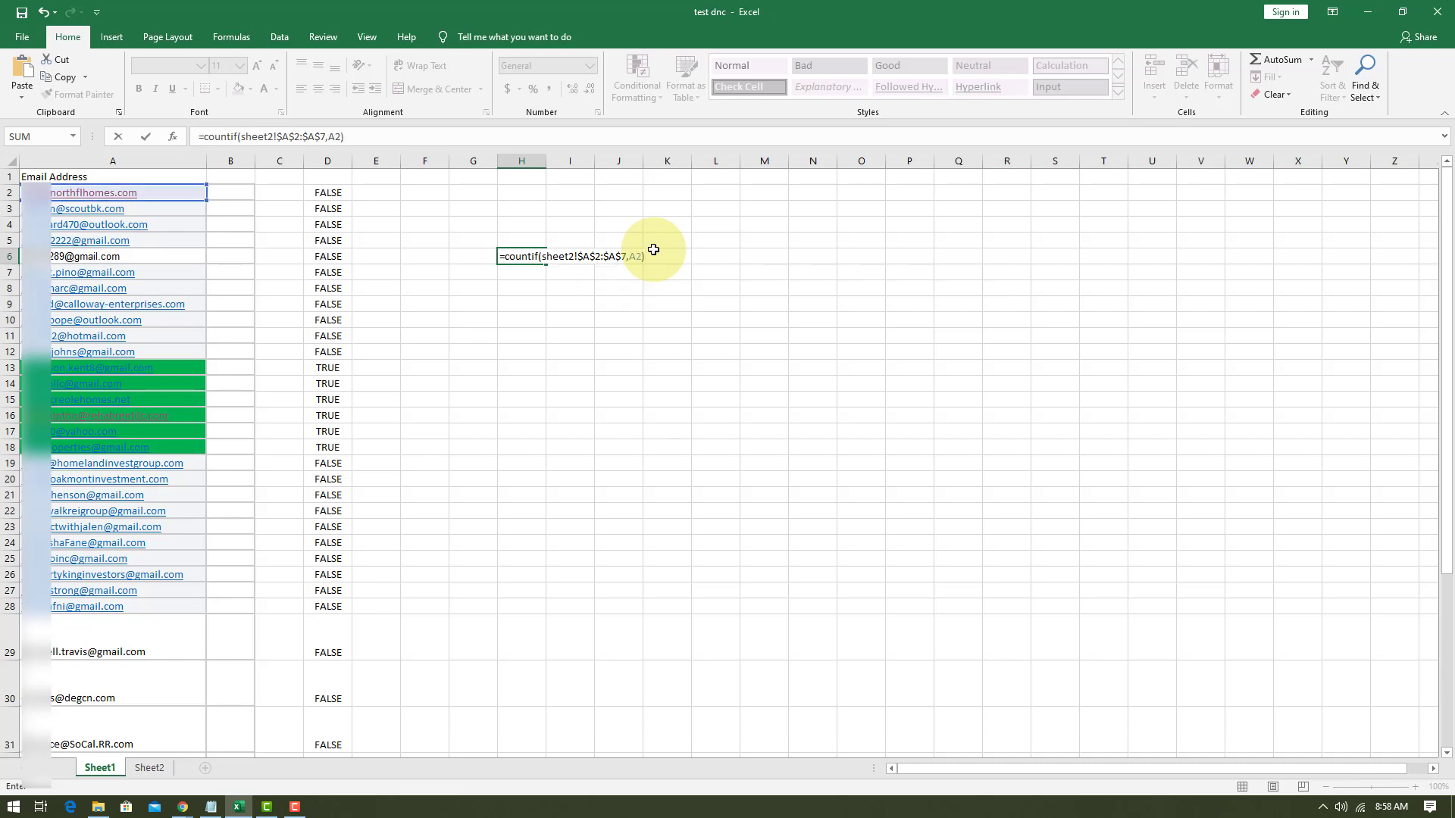
text(>)
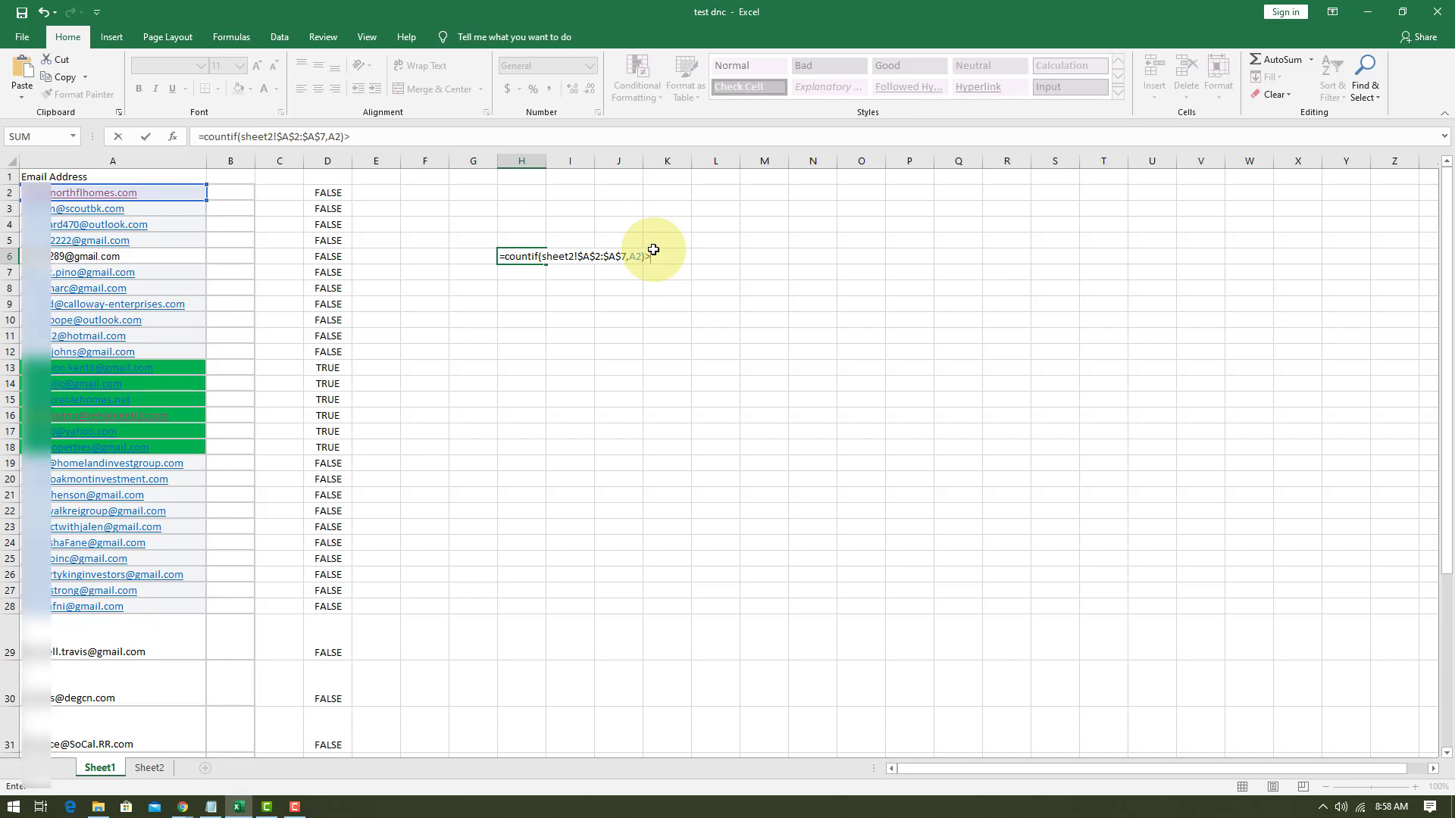